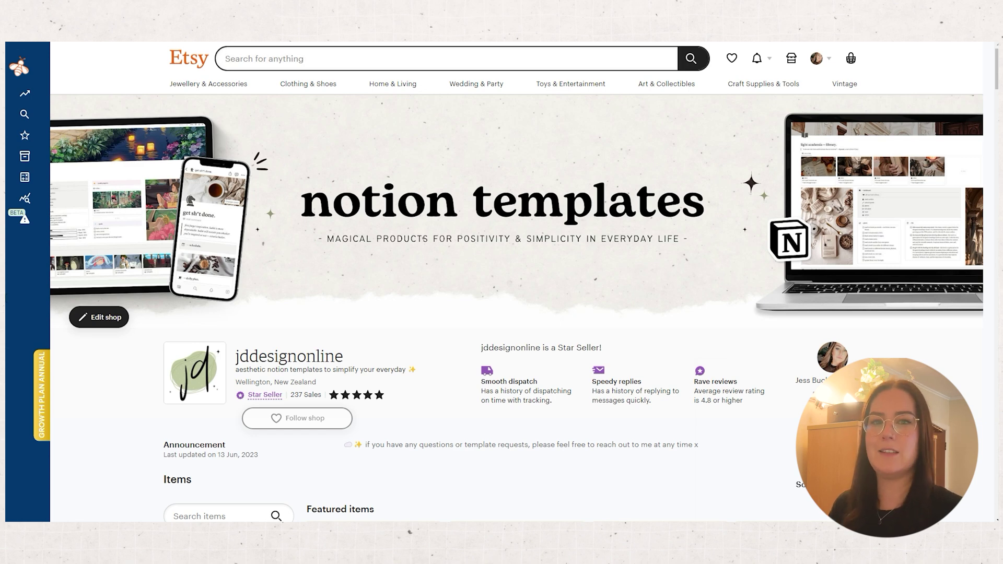
# Type 'notion templates' into the Etsy search bar to see suggestions with EverBee search volumes.
pyautogui.write('notion tem')
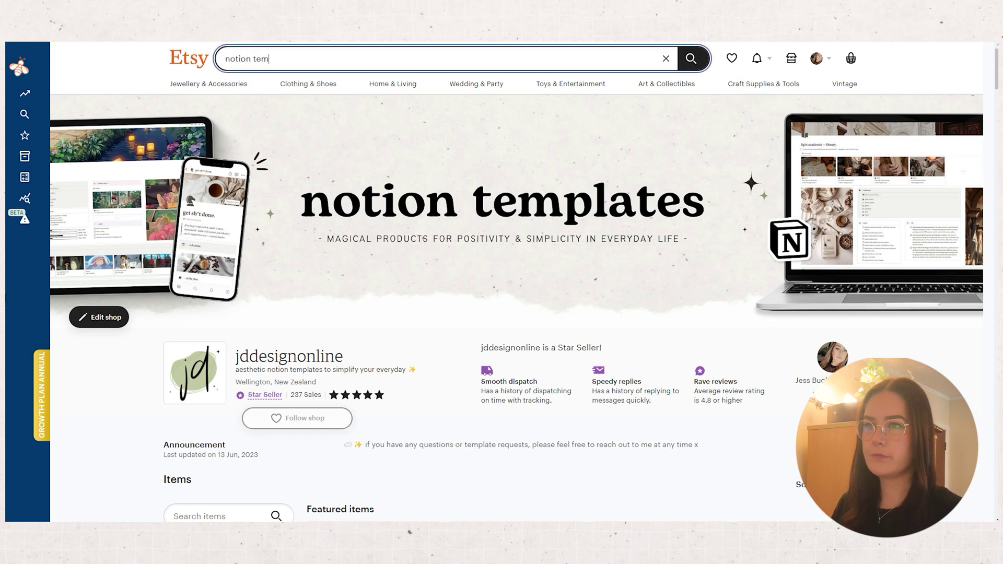
pyautogui.write('plates')
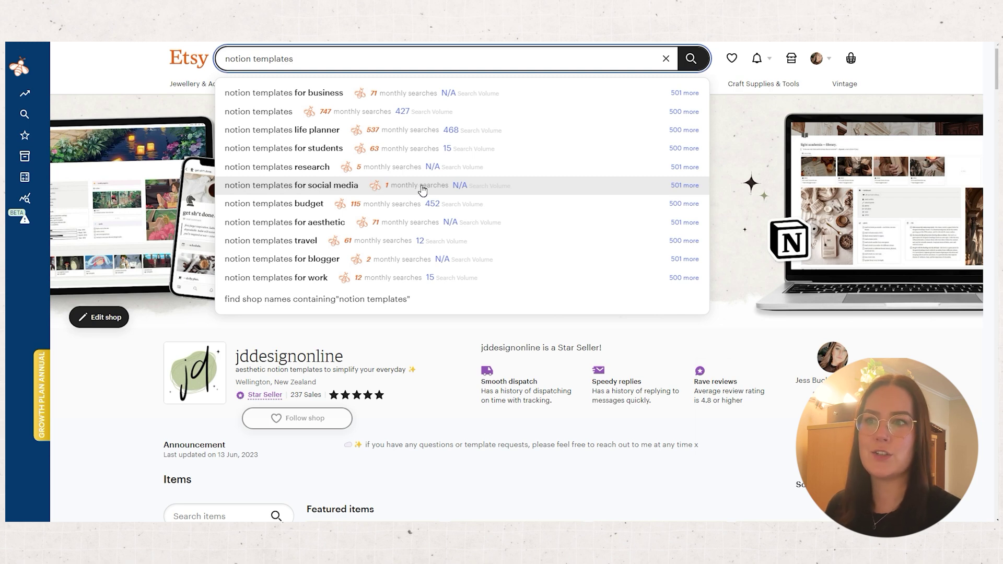
# Search the 'notion templates' suggestion and open EverBee Product Analytics for its 70 listings.
pyautogui.click(315, 112)
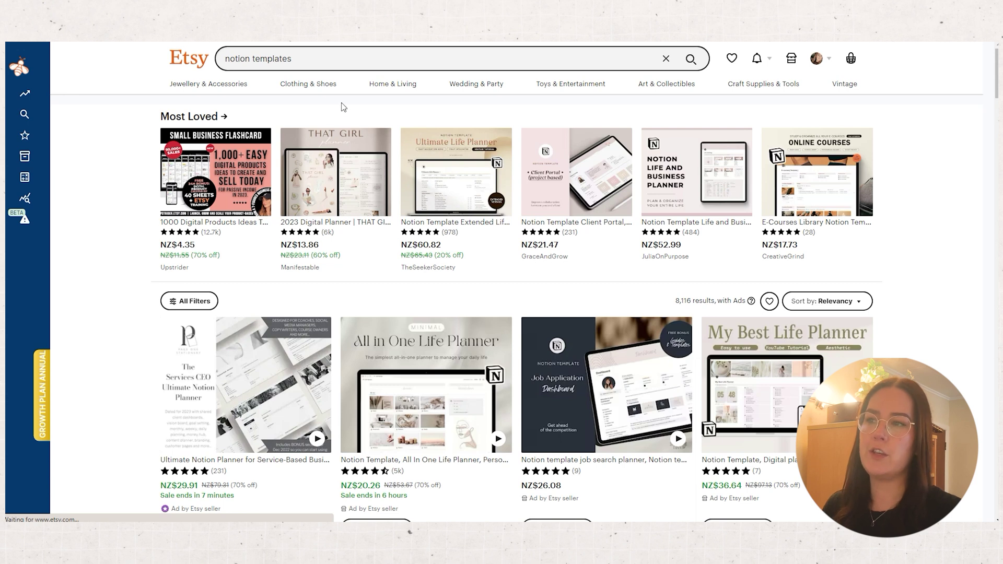
pyautogui.moveTo(21, 70)
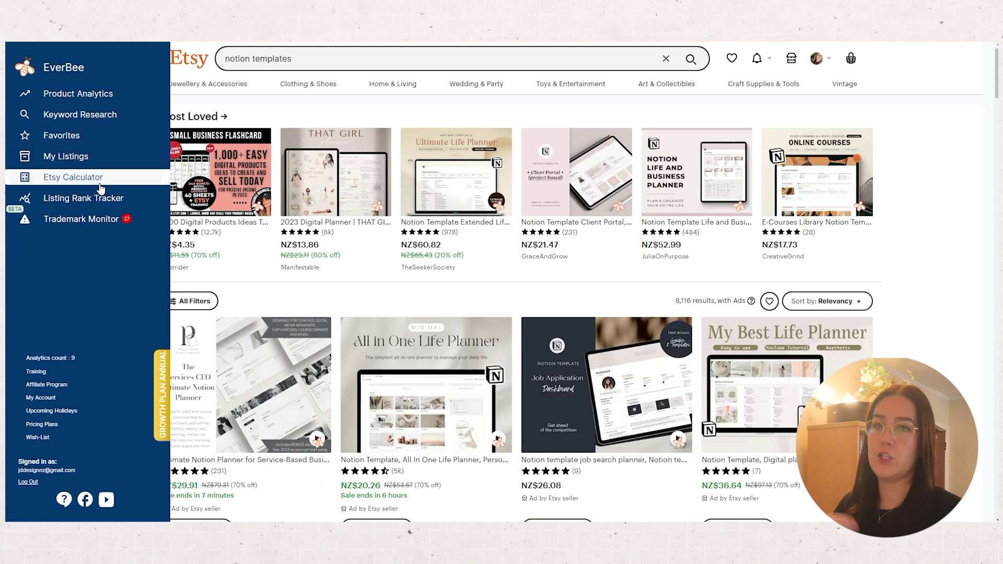
pyautogui.click(60, 94)
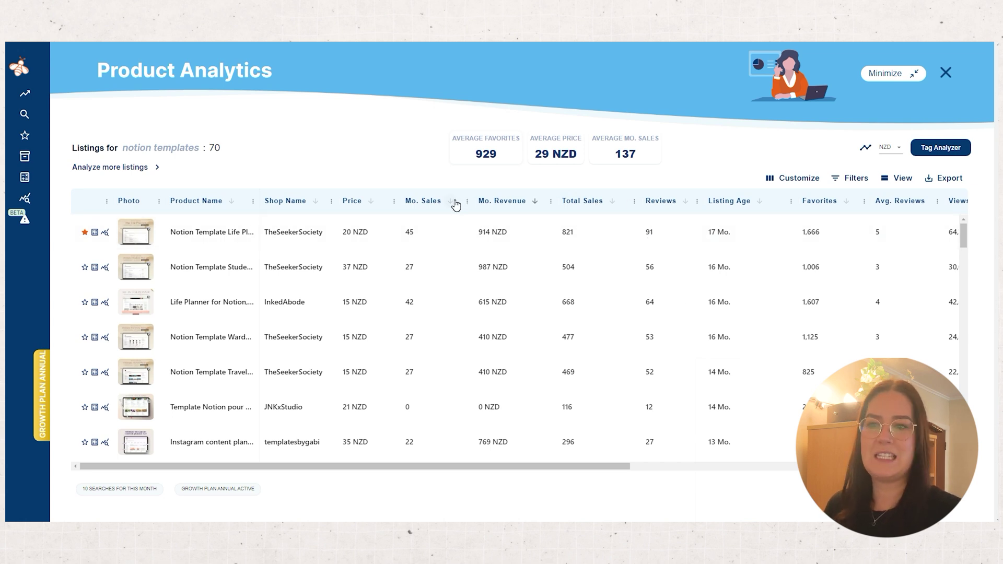
# Sort the listings by Mo. Sales descending, widen the Product Name column, and view the later columns.
pyautogui.click(454, 202)
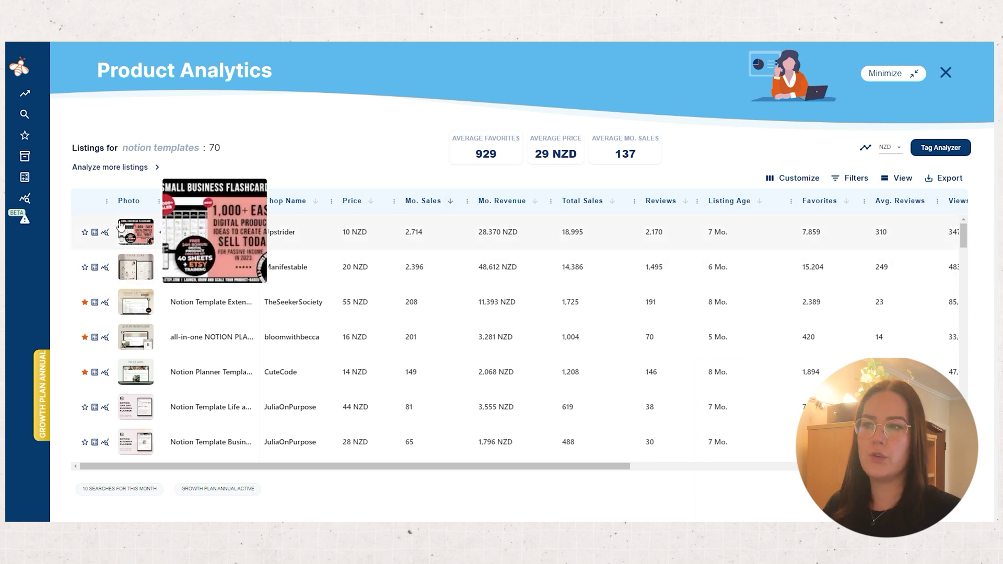
pyautogui.moveTo(131, 218)
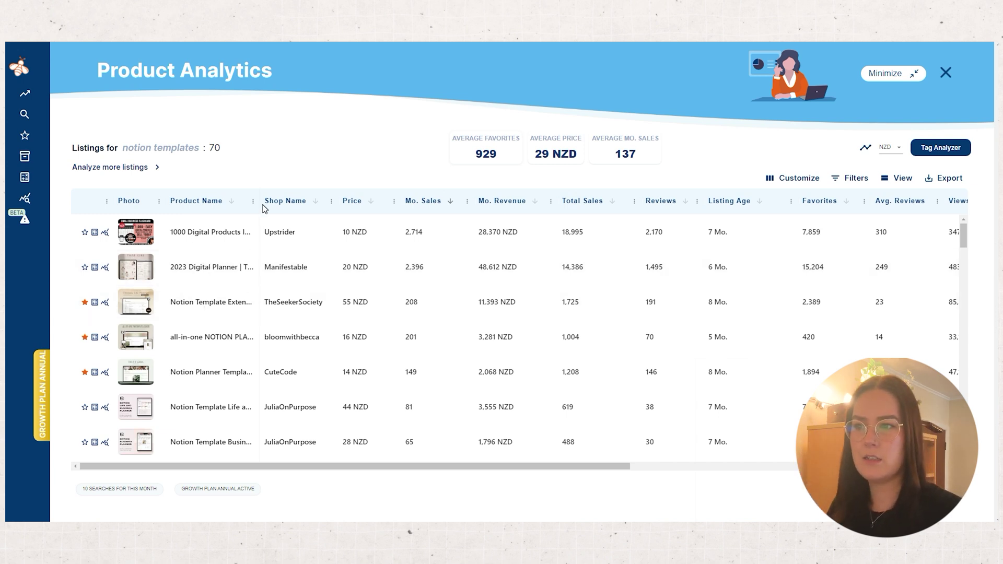
pyautogui.moveTo(257, 198)
pyautogui.mouseDown()
pyautogui.moveTo(496, 190)
pyautogui.moveTo(256, 204)
pyautogui.mouseUp()
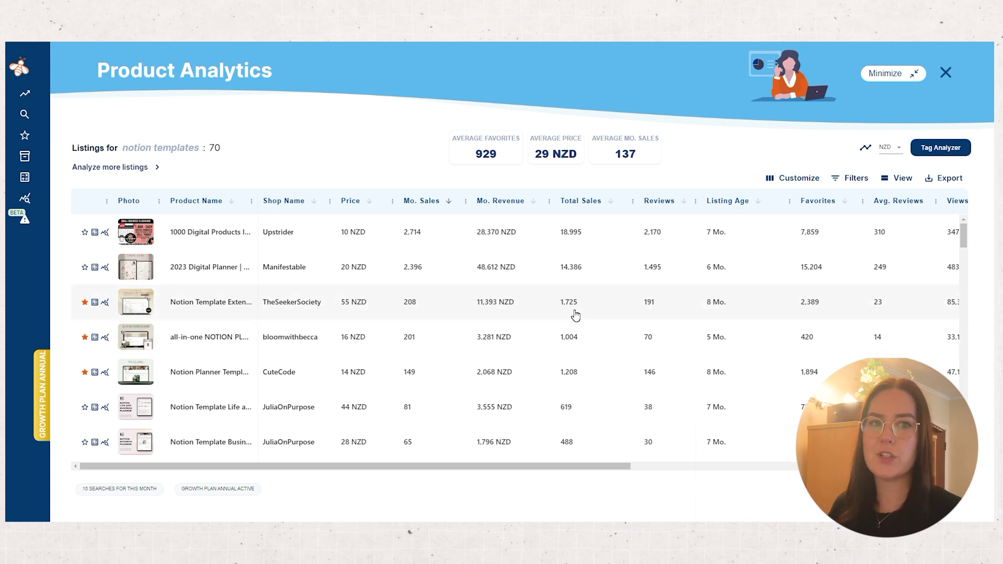
pyautogui.moveTo(595, 466); pyautogui.dragTo(885, 473)
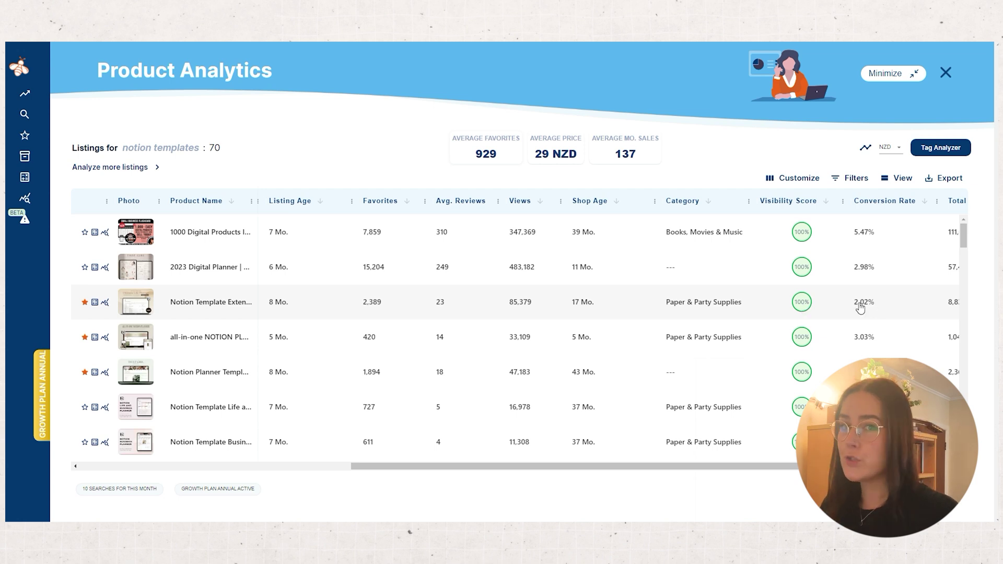
pyautogui.hscroll(2, 789, 448)
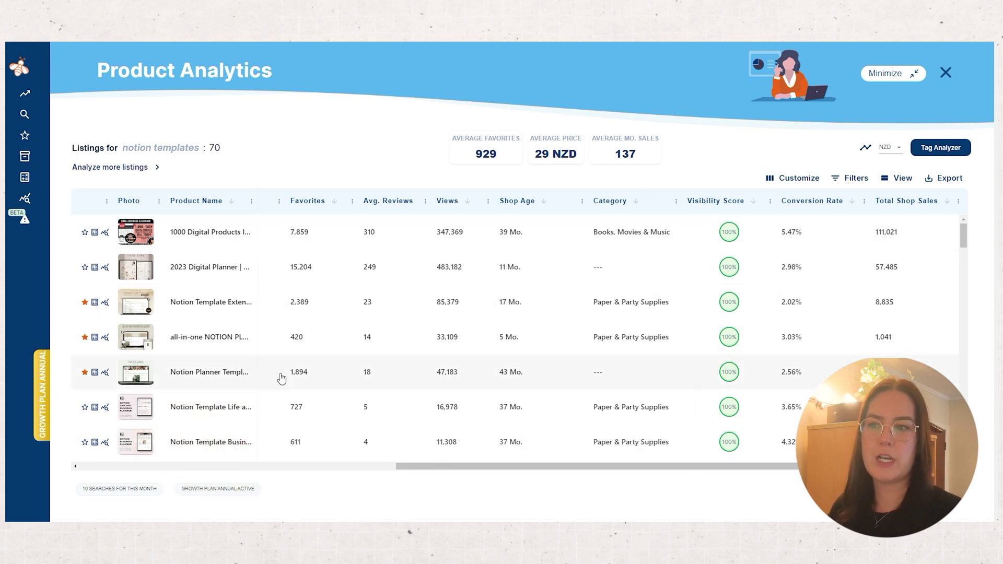
pyautogui.click(182, 309)
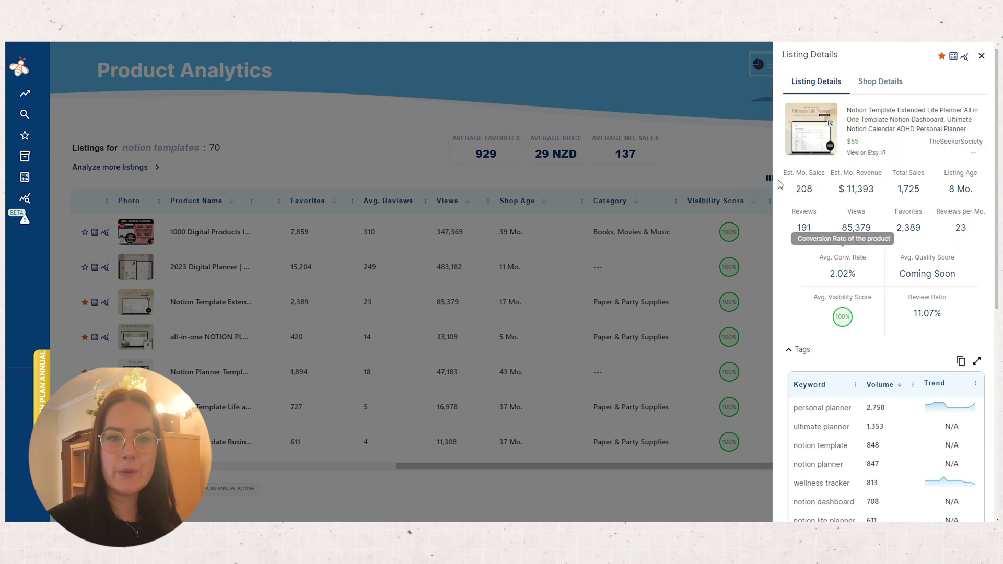
pyautogui.scroll(-4, 882, 360)
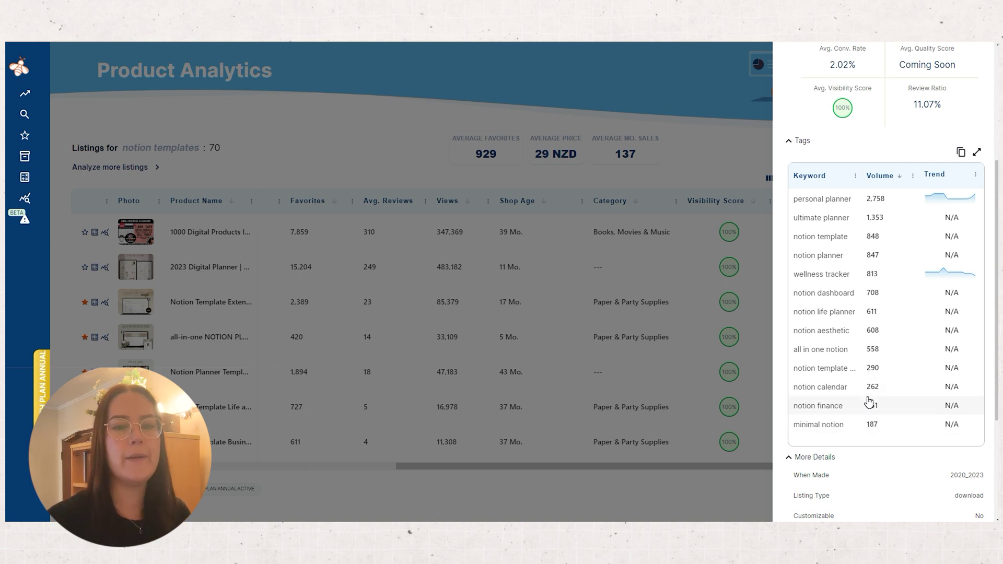
pyautogui.scroll(-3, 868, 401)
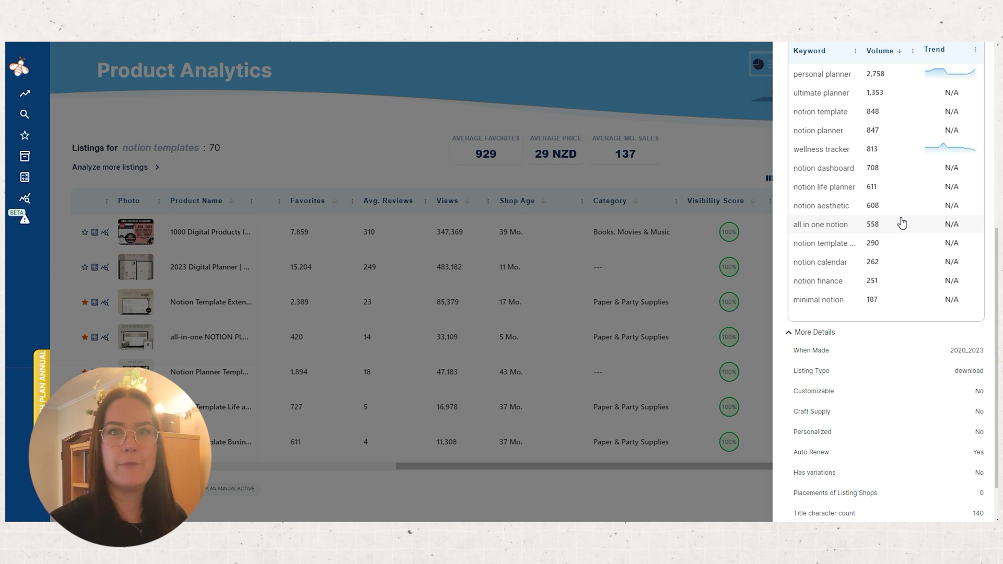
pyautogui.scroll(10, 902, 223)
pyautogui.press('Escape')
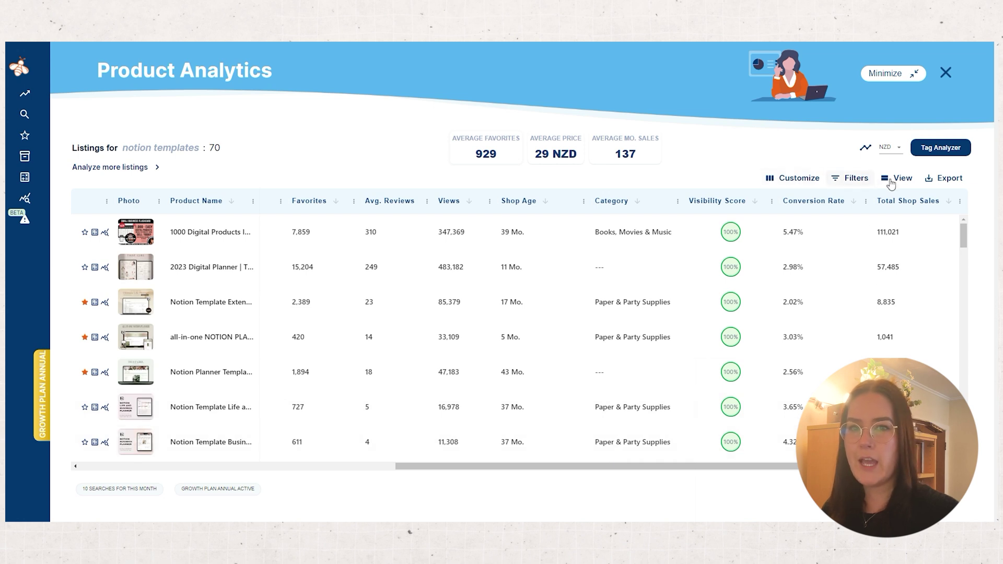
# Hide the Listing Reviews, Listing Age and Avg. Reviews per mo. columns, keeping Favorites visible.
pyautogui.click(796, 182)
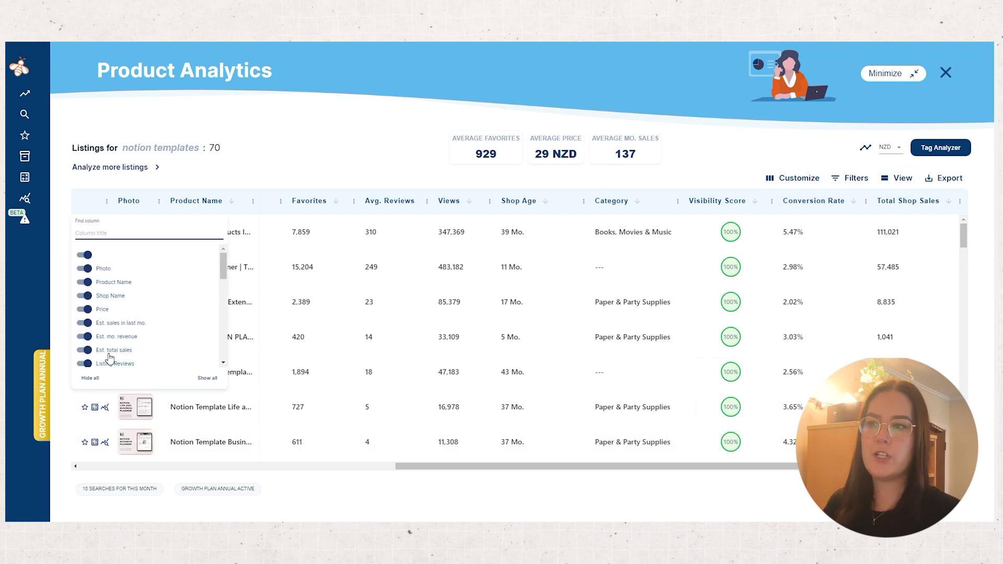
pyautogui.scroll(-1, 149, 280)
pyautogui.click(85, 314)
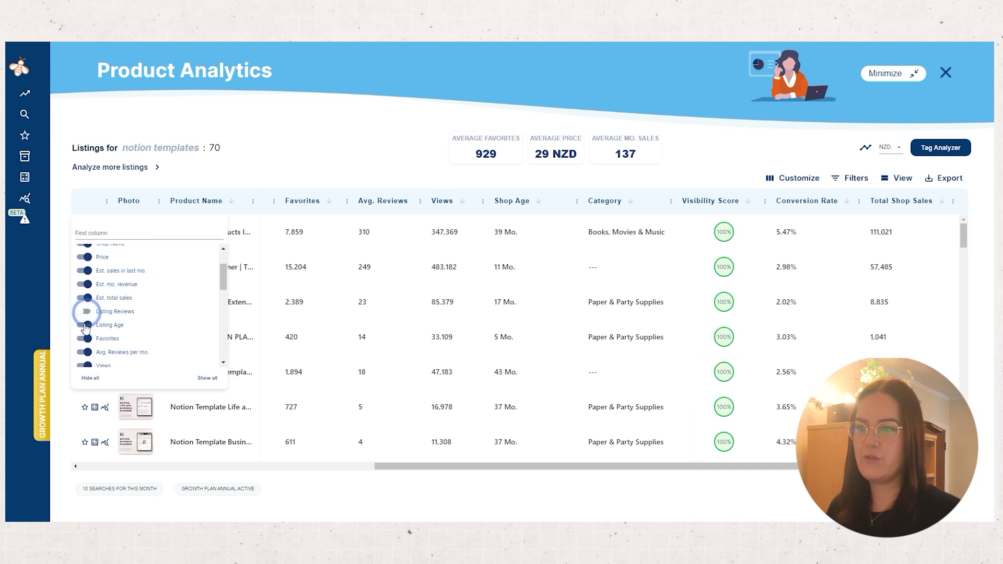
pyautogui.click(85, 325)
pyautogui.click(85, 338)
pyautogui.click(93, 354)
pyautogui.click(86, 339)
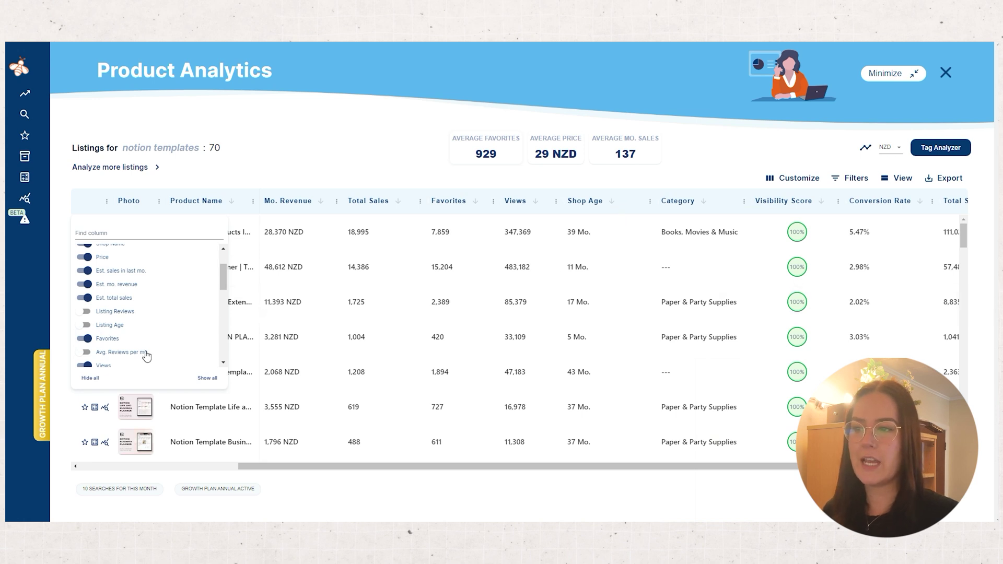
pyautogui.scroll(-5, 145, 351)
pyautogui.click(410, 163)
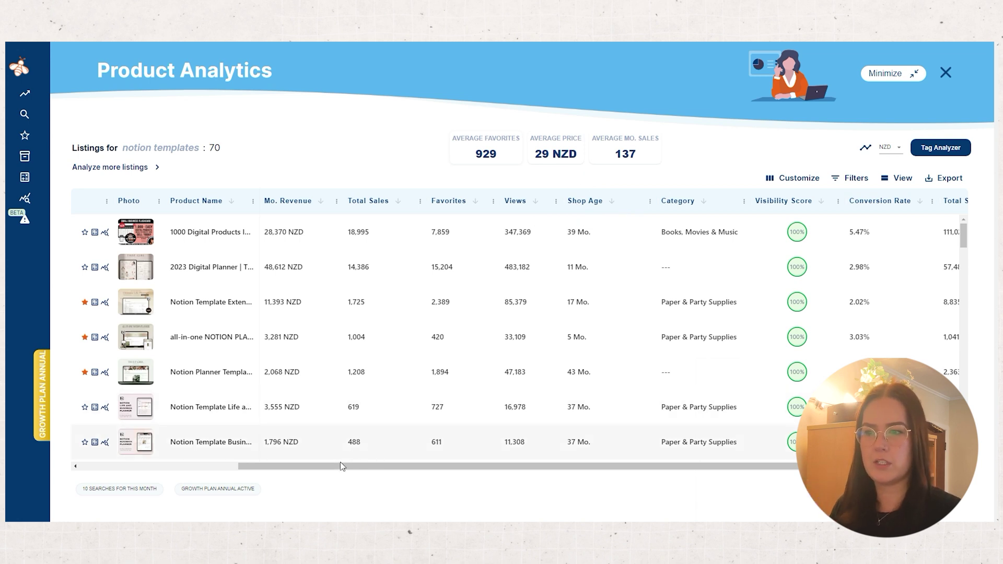
pyautogui.moveTo(343, 466); pyautogui.dragTo(220, 466)
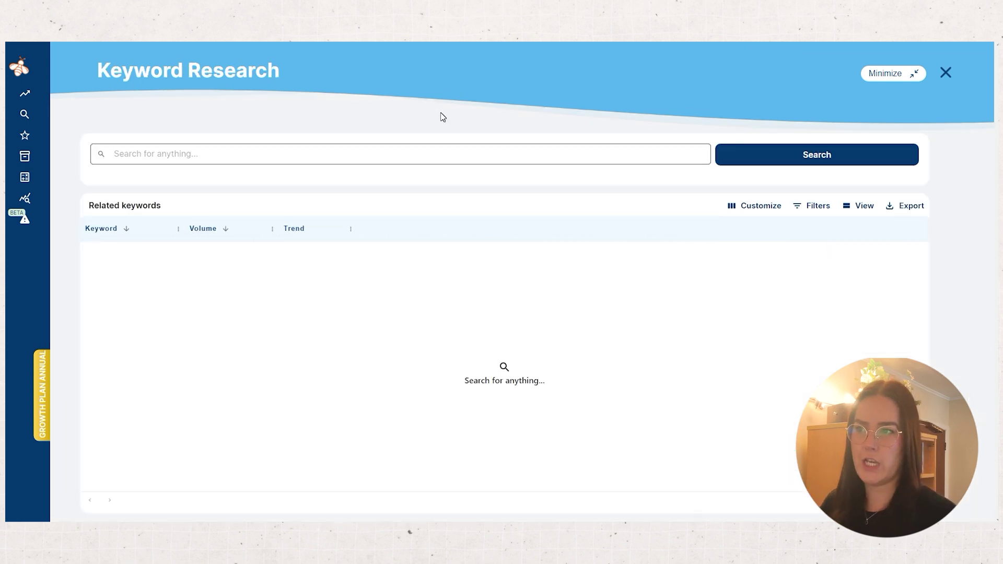
# Research the keyword 'notion template': volume 848, competition 6,663, keyword score 127.
pyautogui.click(245, 146)
pyautogui.write('notion')
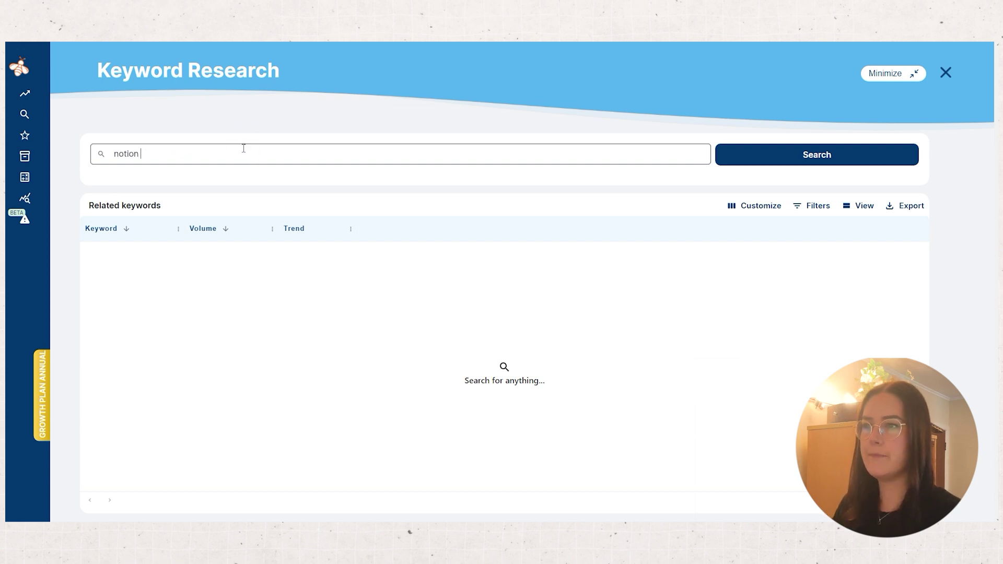
pyautogui.write(' template')
pyautogui.press('Return')
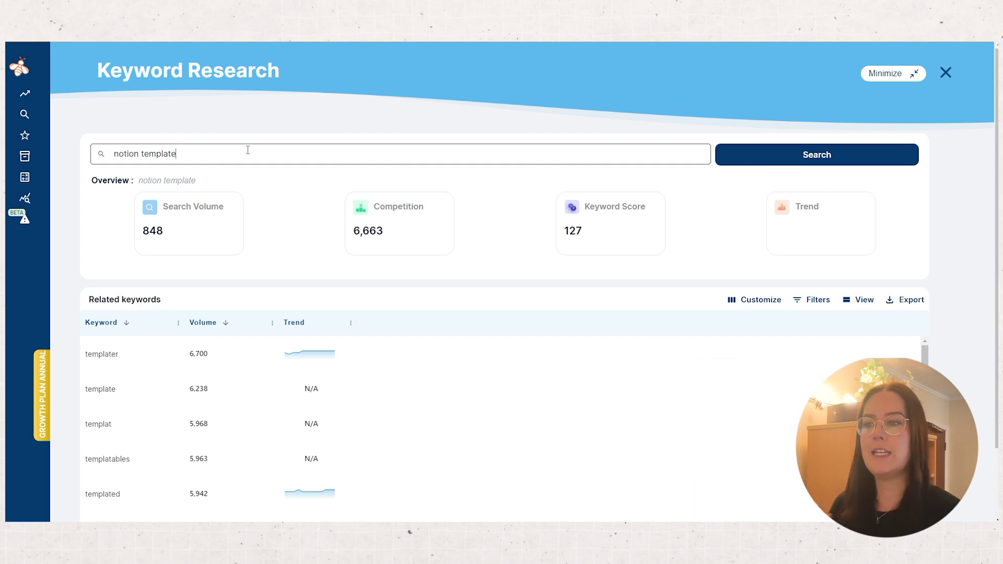
# Show the Competition and Keyword Score columns in the related keywords table.
pyautogui.click(734, 304)
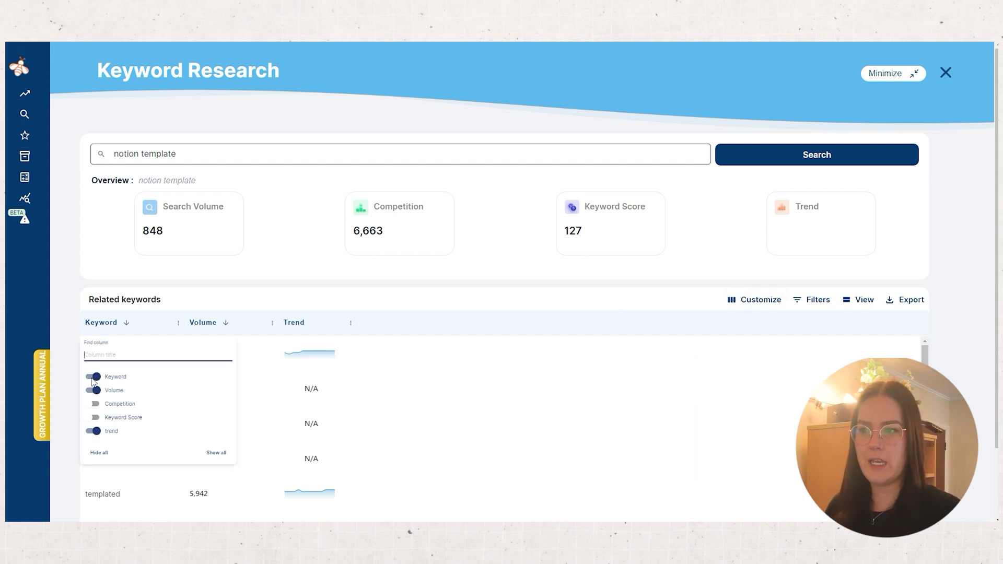
pyautogui.click(95, 404)
pyautogui.click(95, 417)
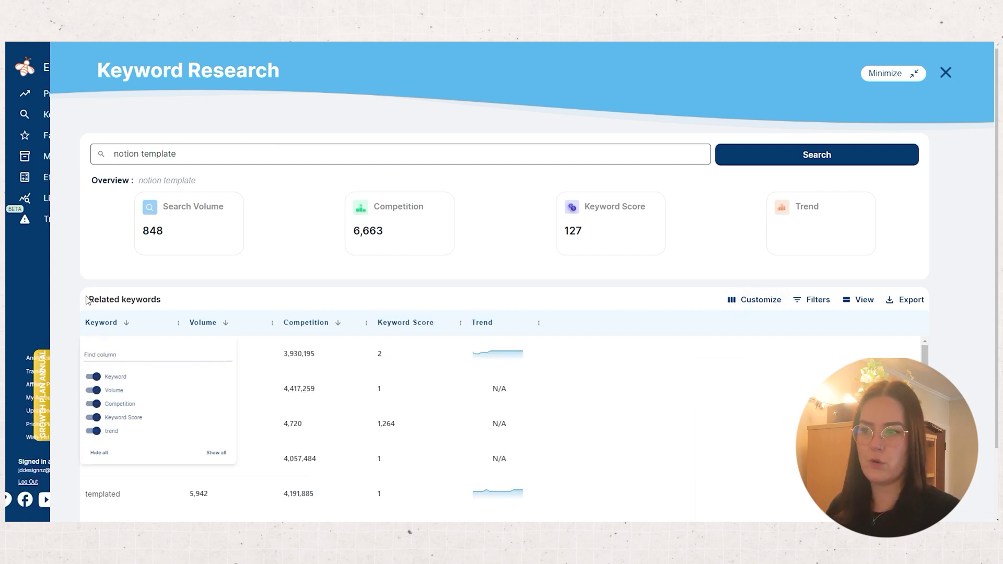
pyautogui.click(240, 335)
pyautogui.scroll(-2, 308, 274)
pyautogui.scroll(1, 311, 275)
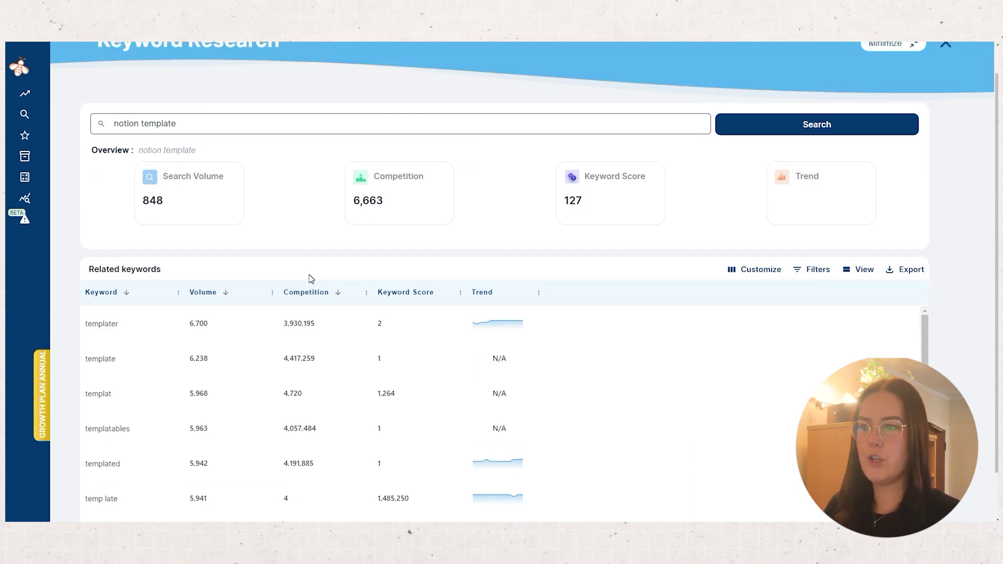
pyautogui.scroll(-4, 311, 278)
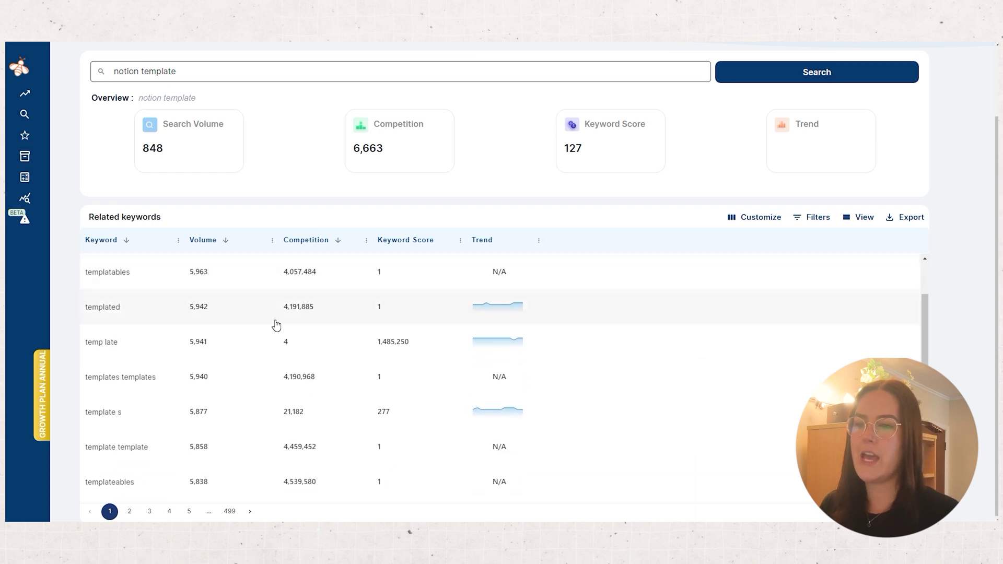
pyautogui.scroll(-5, 276, 325)
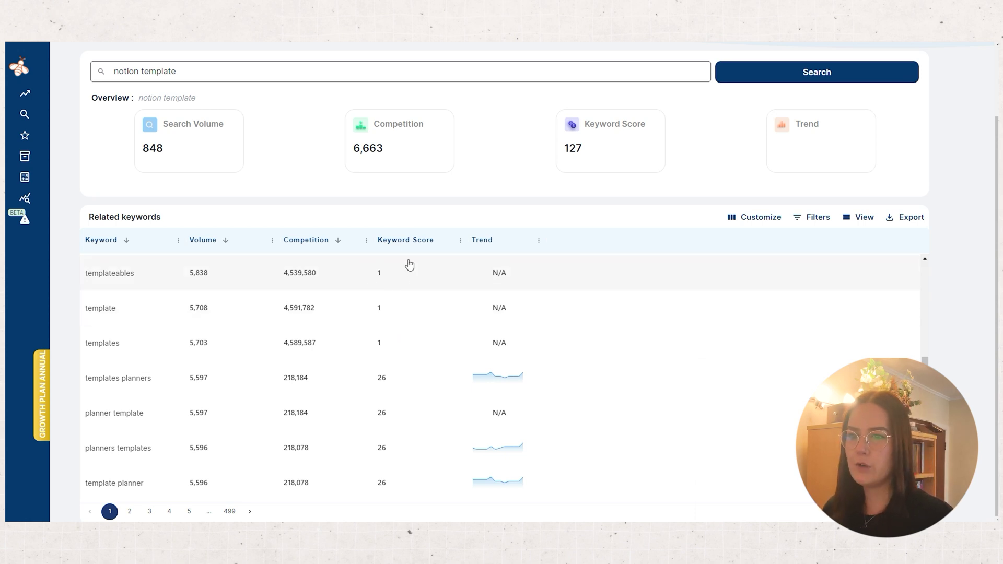
pyautogui.scroll(-3, 388, 271)
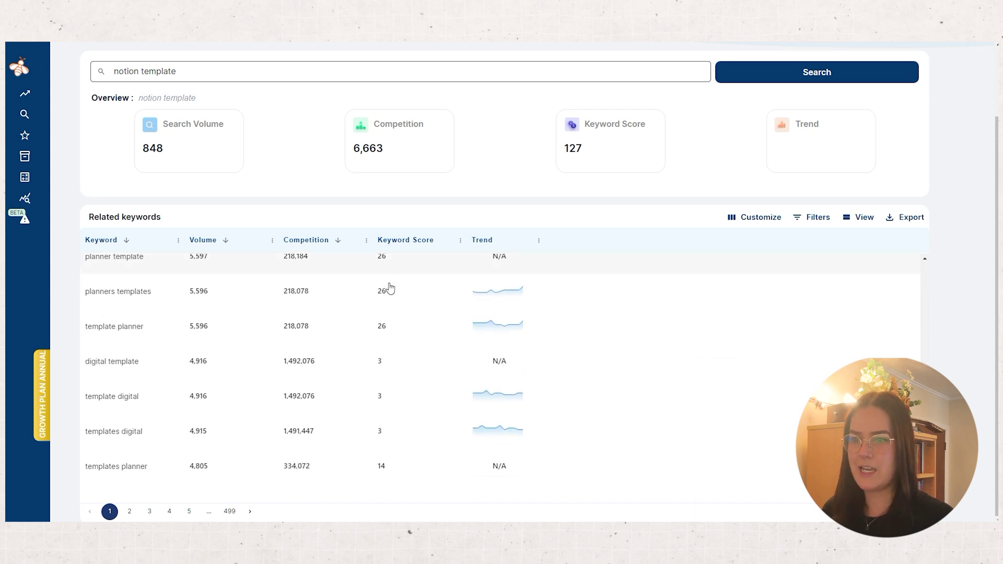
pyautogui.scroll(-1, 397, 448)
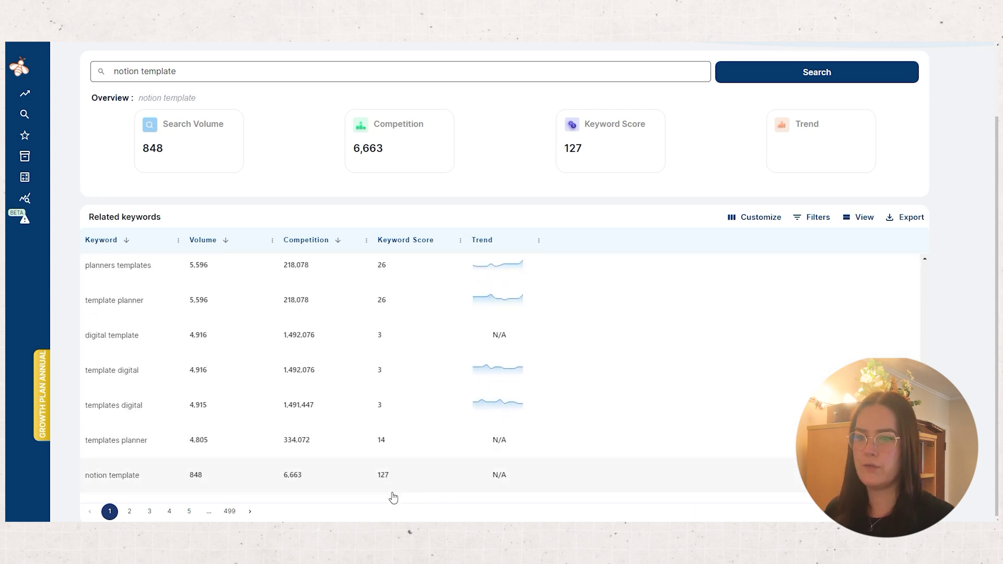
# Go to page 3 of the related keywords and scroll through its entries.
pyautogui.click(149, 511)
pyautogui.scroll(-3, 823, 315)
pyautogui.scroll(-3, 824, 315)
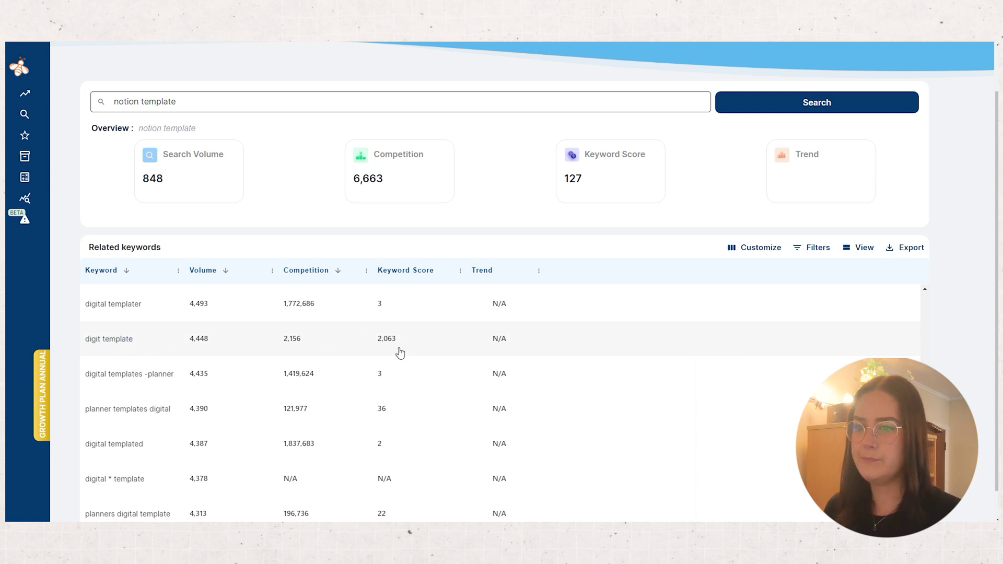
pyautogui.scroll(-5, 398, 351)
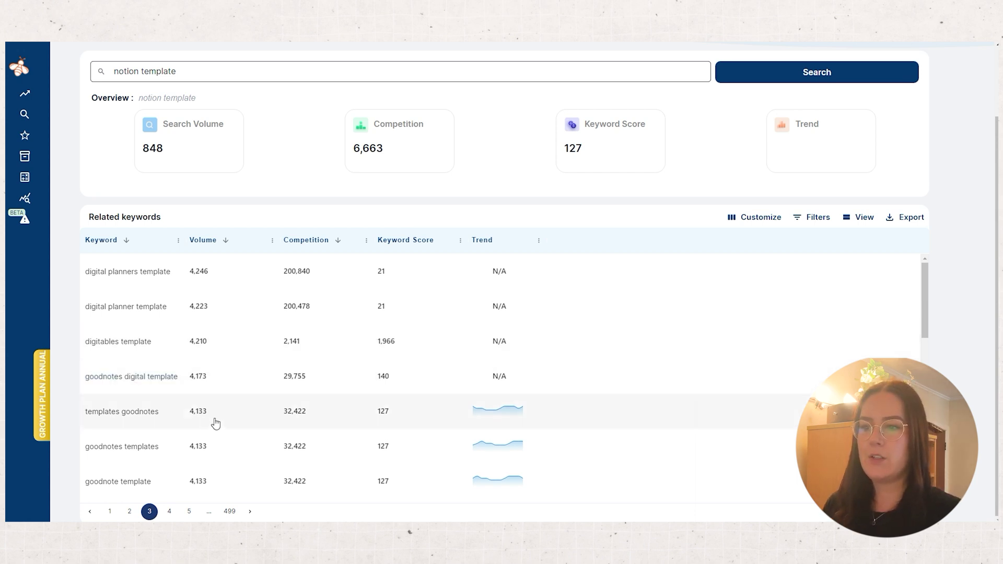
pyautogui.scroll(-3, 230, 418)
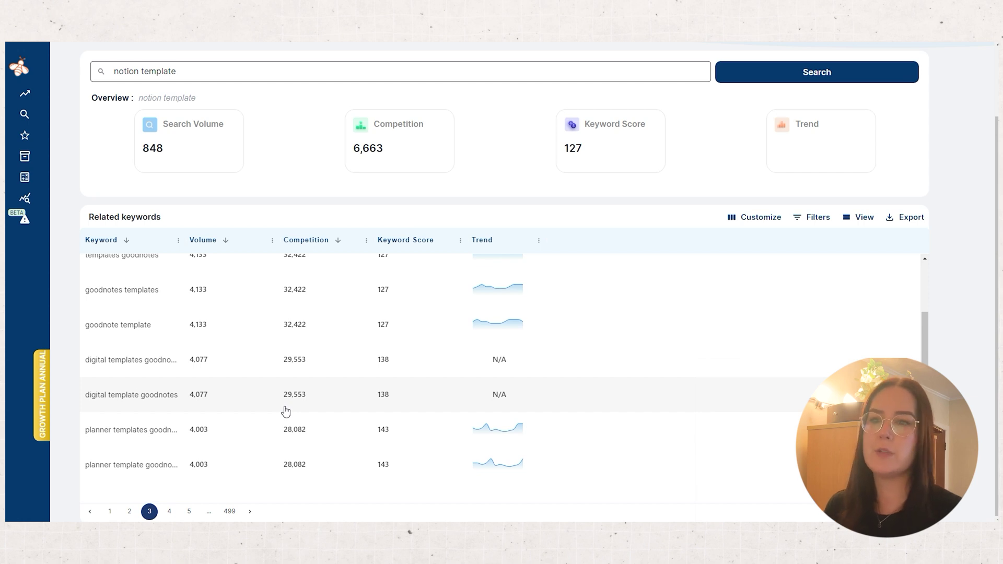
# Open My Listings and review the 0.04% average conversion rate and 39 active listings.
pyautogui.scroll(-4, 286, 412)
pyautogui.moveTo(76, 157)
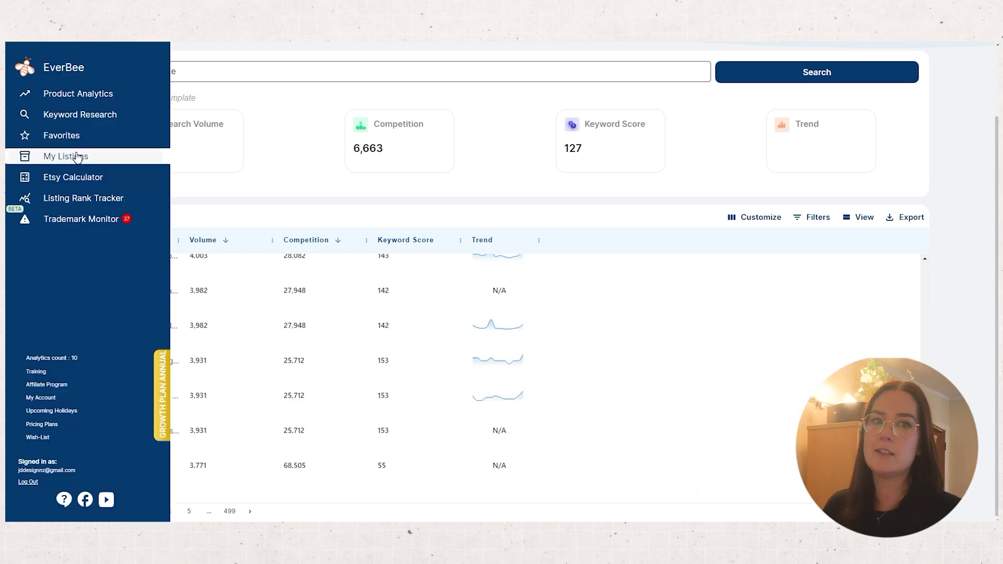
pyautogui.click(76, 157)
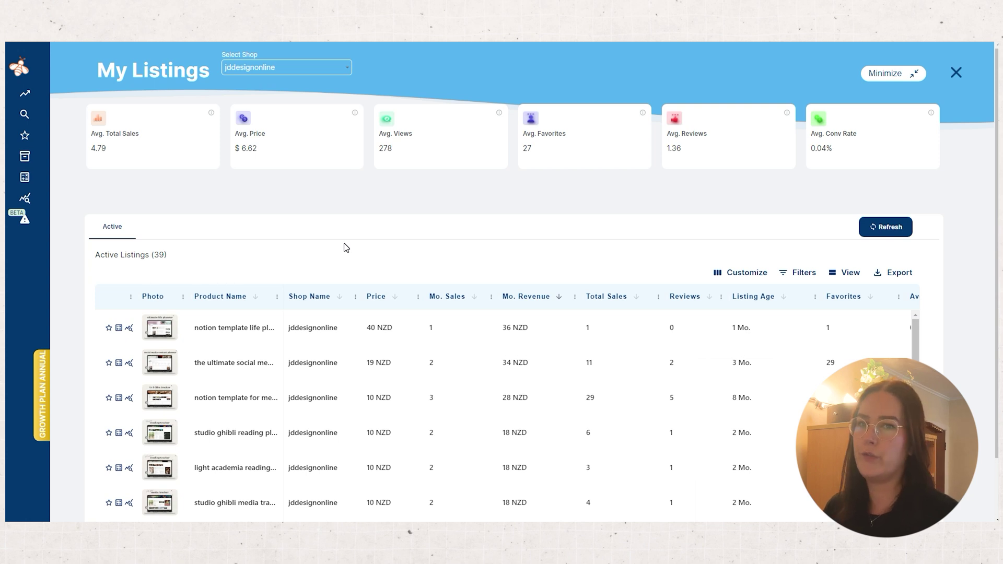
pyautogui.scroll(-1, 822, 157)
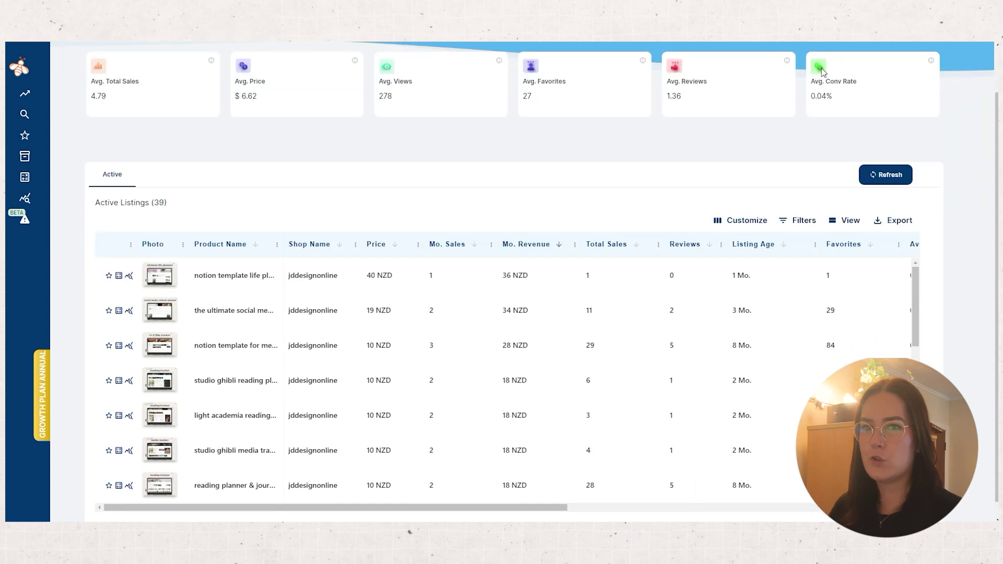
pyautogui.moveTo(835, 98); pyautogui.dragTo(811, 78)
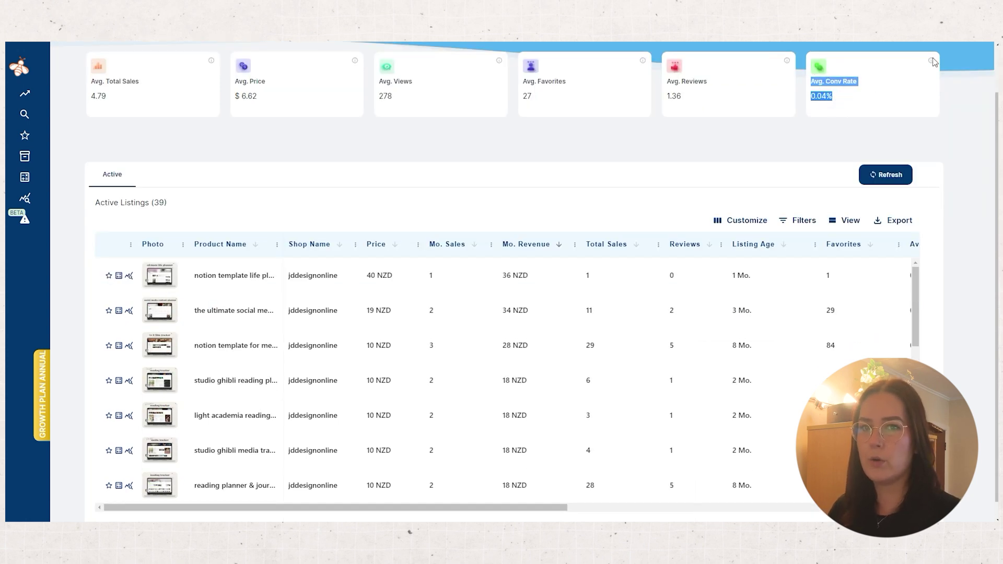
pyautogui.click(933, 62)
pyautogui.scroll(-1, 447, 194)
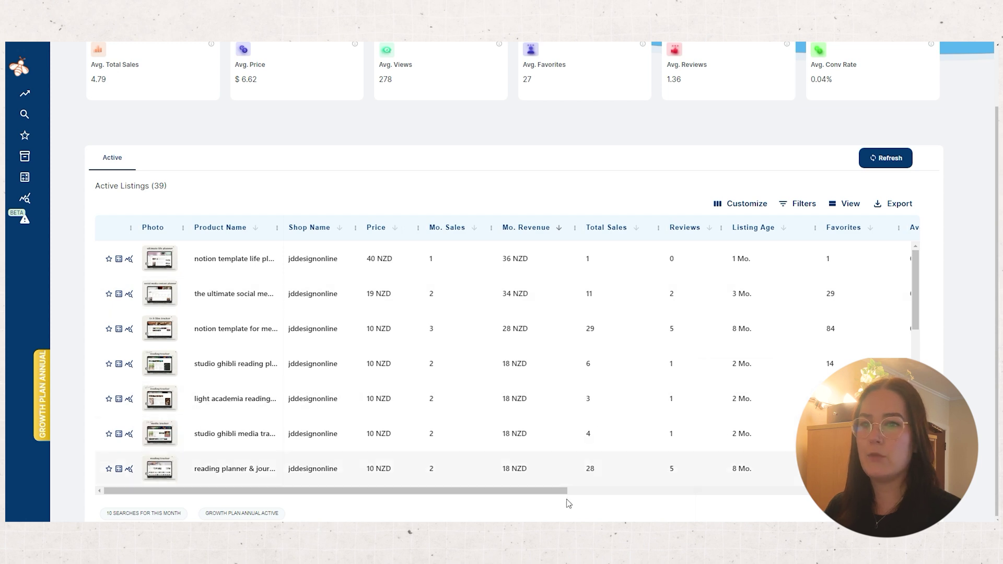
# Scroll the Active Listings table to the Visibility Score and Conversion Rate columns and scan the rows.
pyautogui.moveTo(509, 497); pyautogui.dragTo(857, 496)
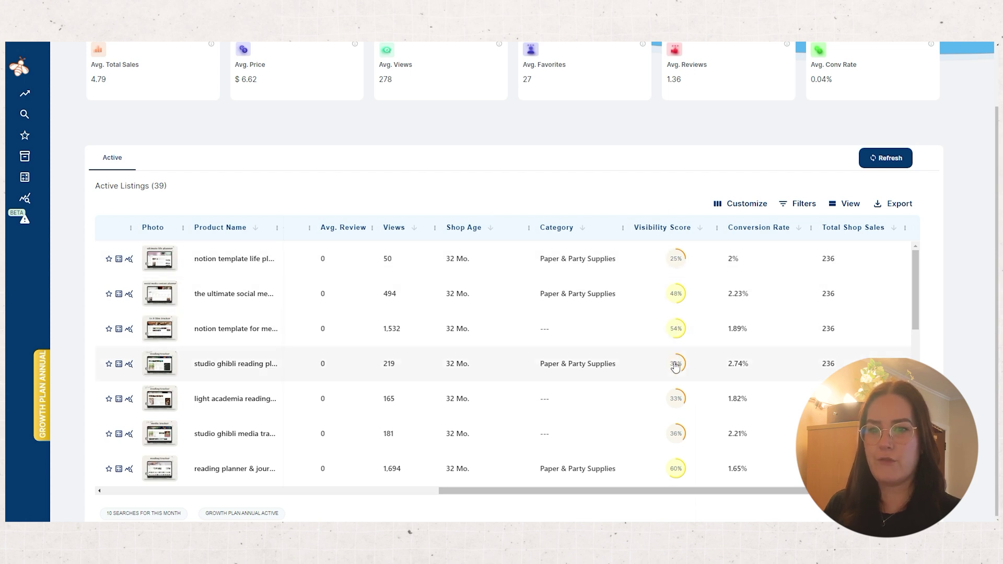
pyautogui.scroll(-4, 700, 376)
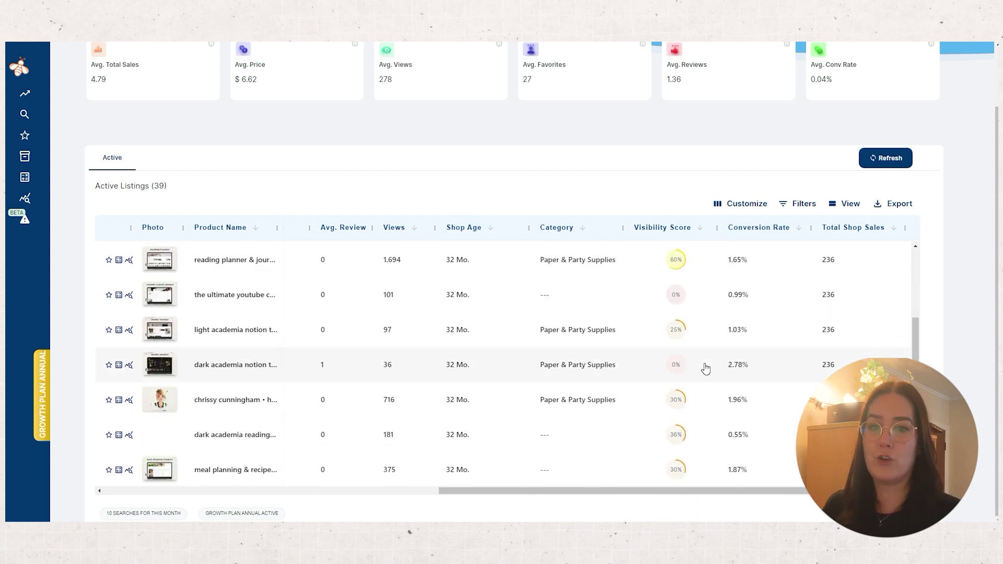
pyautogui.scroll(-10, 705, 368)
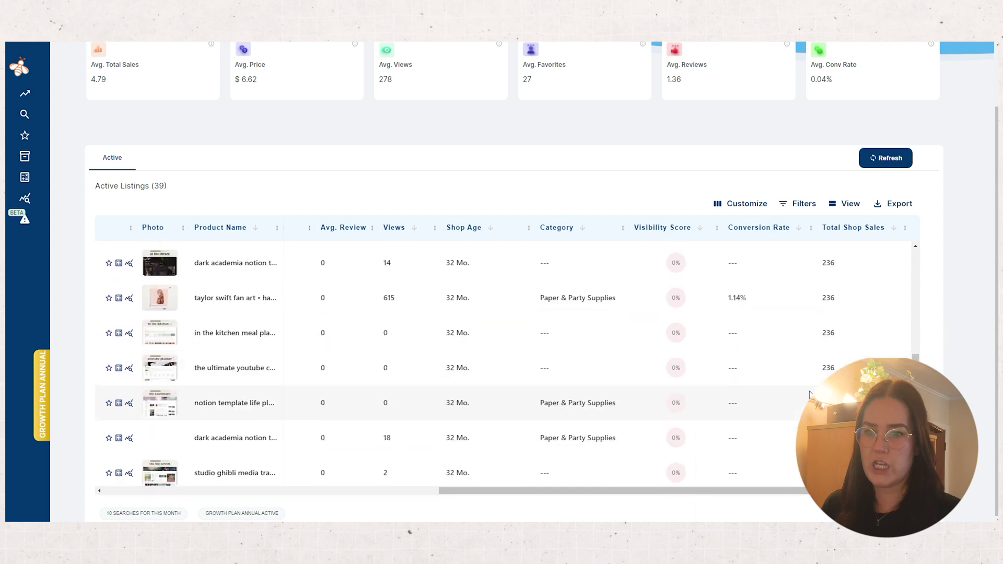
pyautogui.scroll(5, 784, 407)
pyautogui.scroll(-4, 763, 417)
pyautogui.scroll(1, 742, 427)
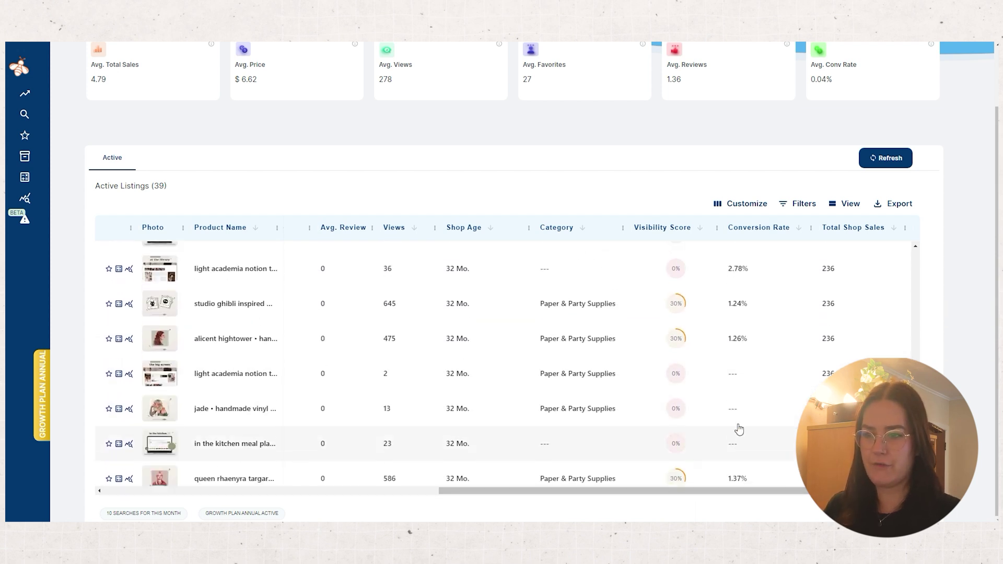
pyautogui.scroll(5, 731, 439)
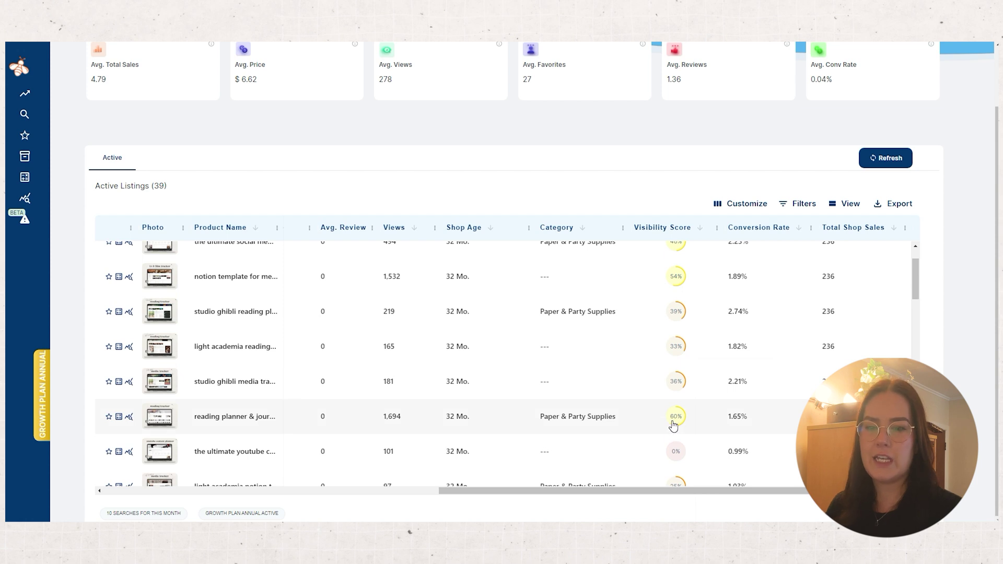
pyautogui.click(229, 416)
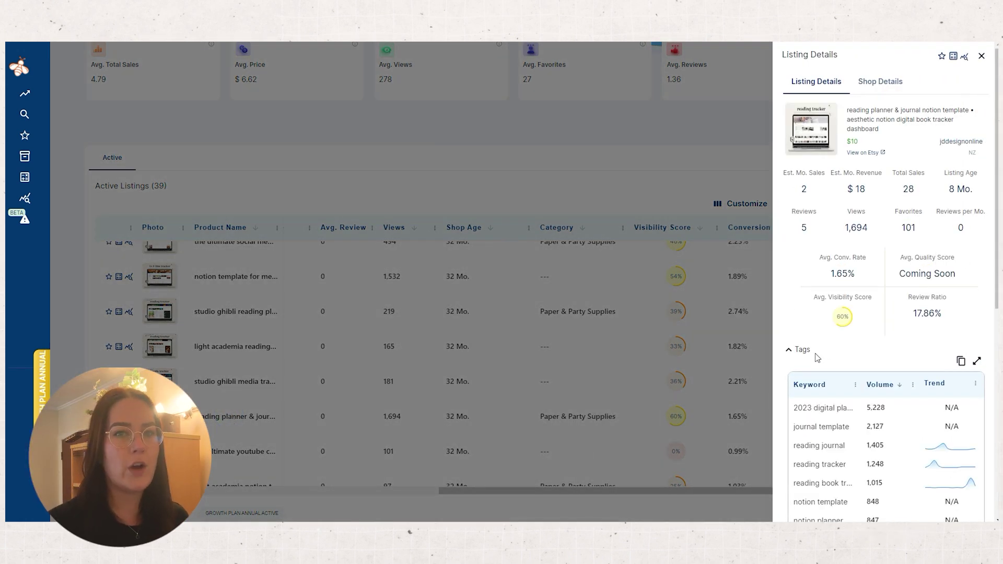
pyautogui.scroll(-1, 886, 283)
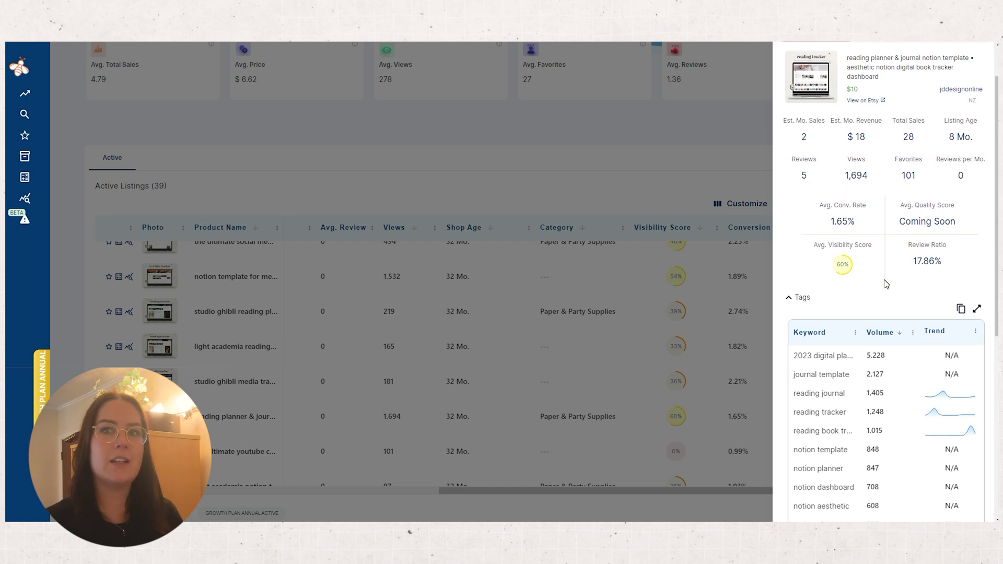
pyautogui.scroll(-2, 886, 284)
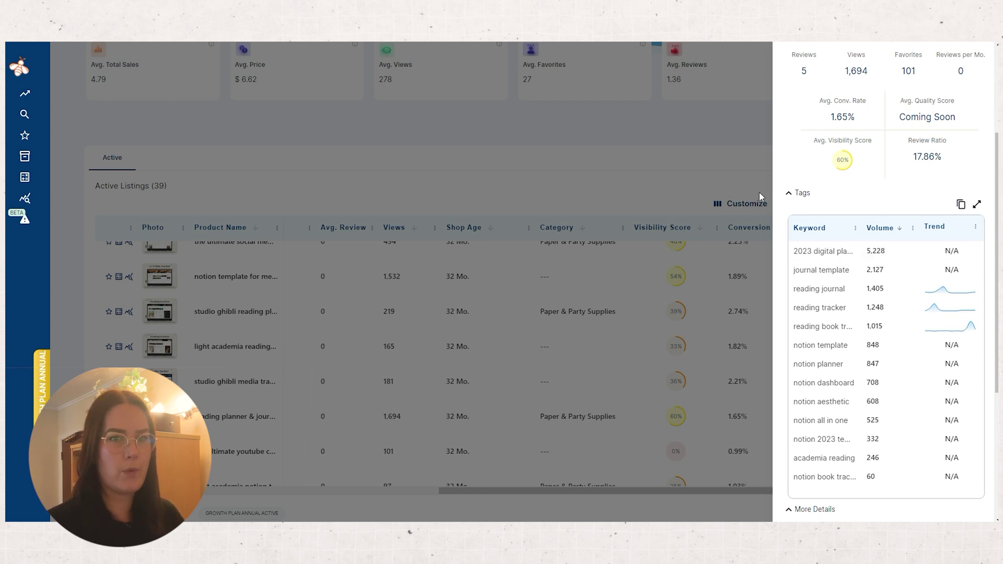
pyautogui.scroll(-1, 804, 290)
pyautogui.click(681, 190)
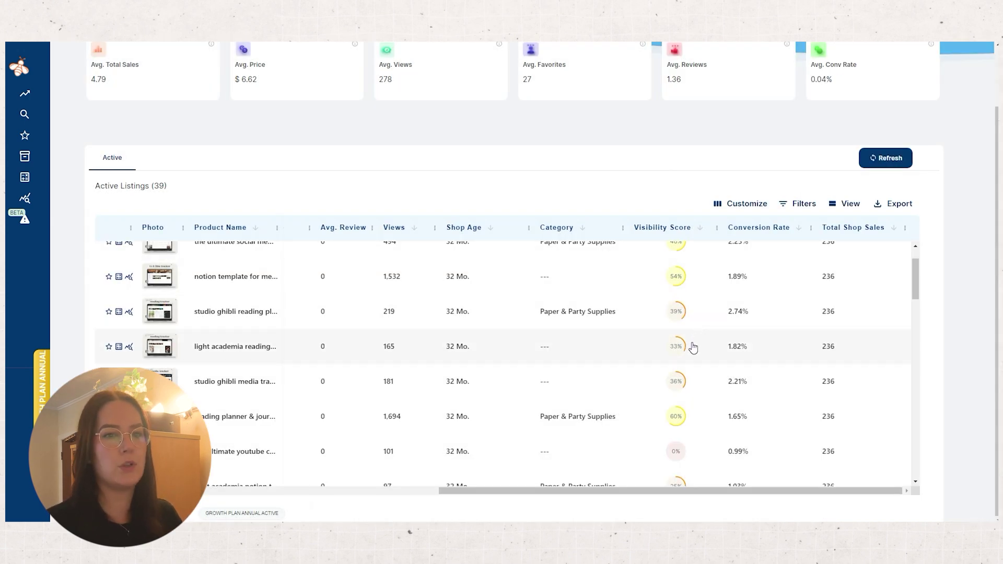
# Open Listing Details for the light academia reading listing and scroll through its tags.
pyautogui.doubleClick(504, 350)
pyautogui.scroll(-3, 879, 343)
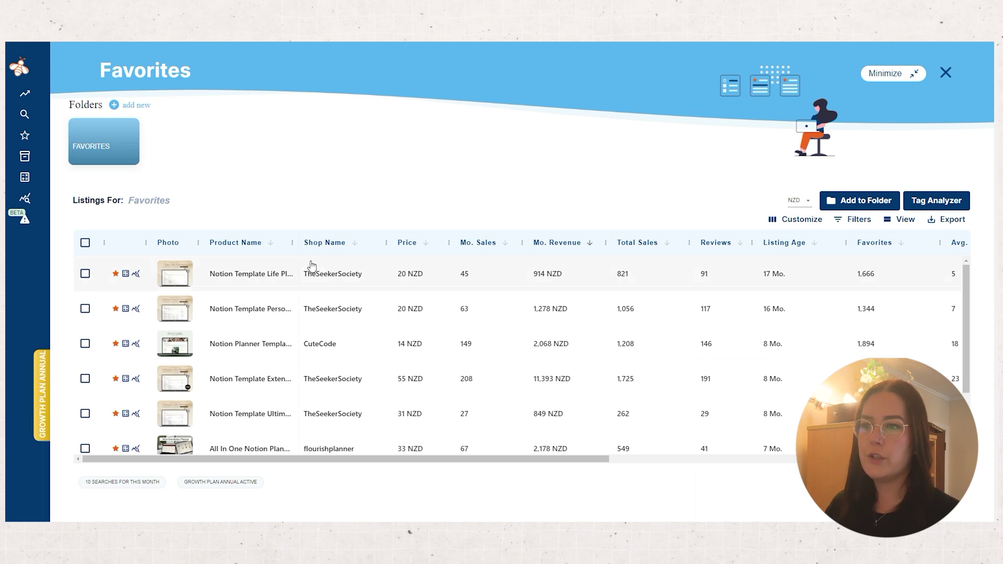
# Run Tag Analyzer on the Favorites listings, listing 59 keywords led by 'planners' at 8,848.
pyautogui.scroll(-2, 291, 313)
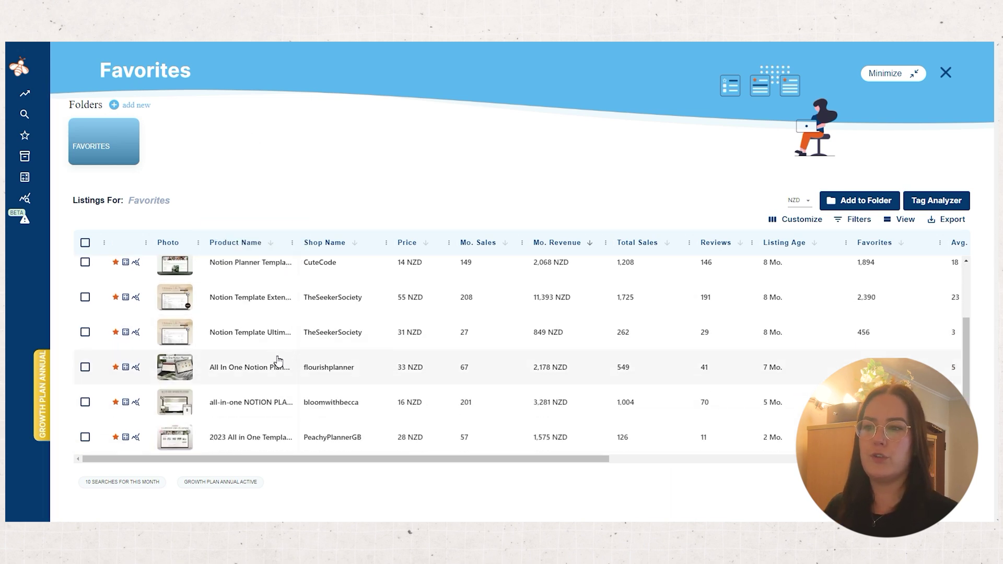
pyautogui.scroll(2, 278, 361)
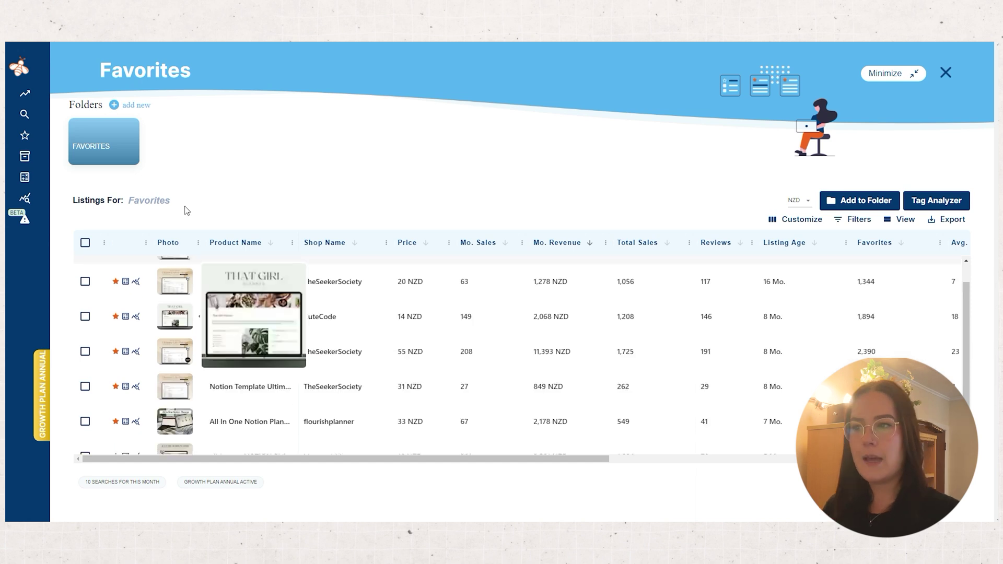
pyautogui.moveTo(24, 133)
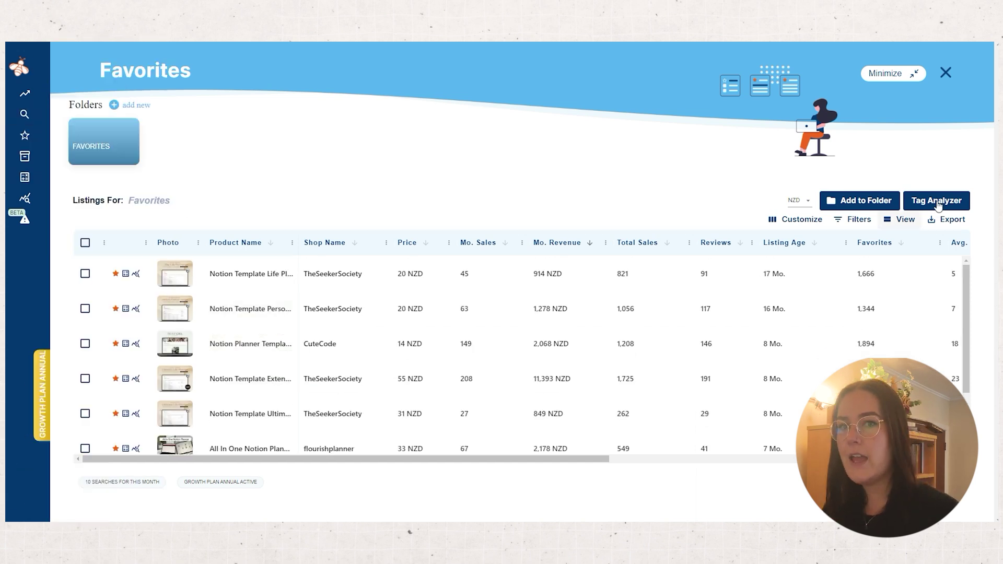
pyautogui.click(938, 205)
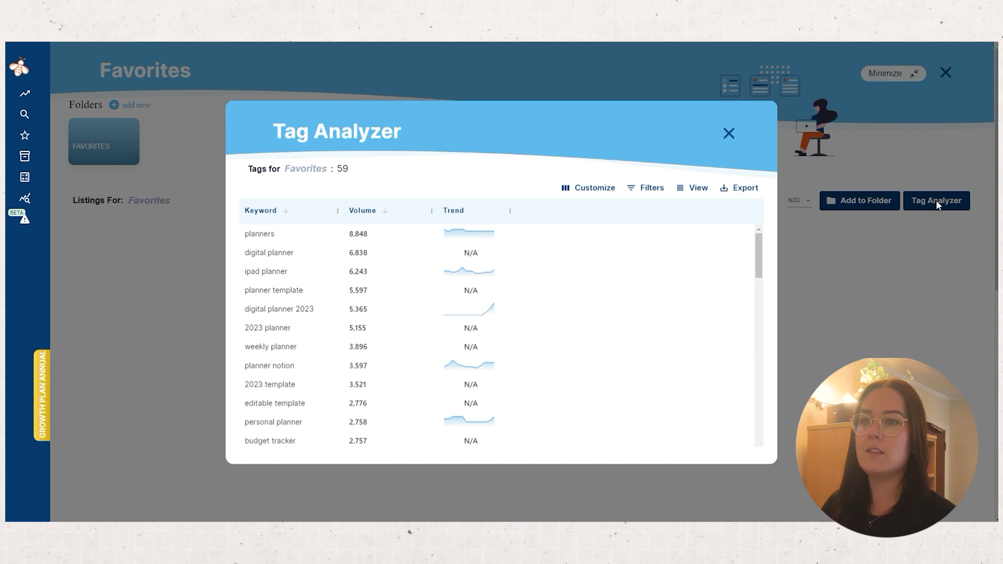
# Add Competition and Keyword Score columns, narrow the Volume column, and scroll through the keywords.
pyautogui.click(566, 189)
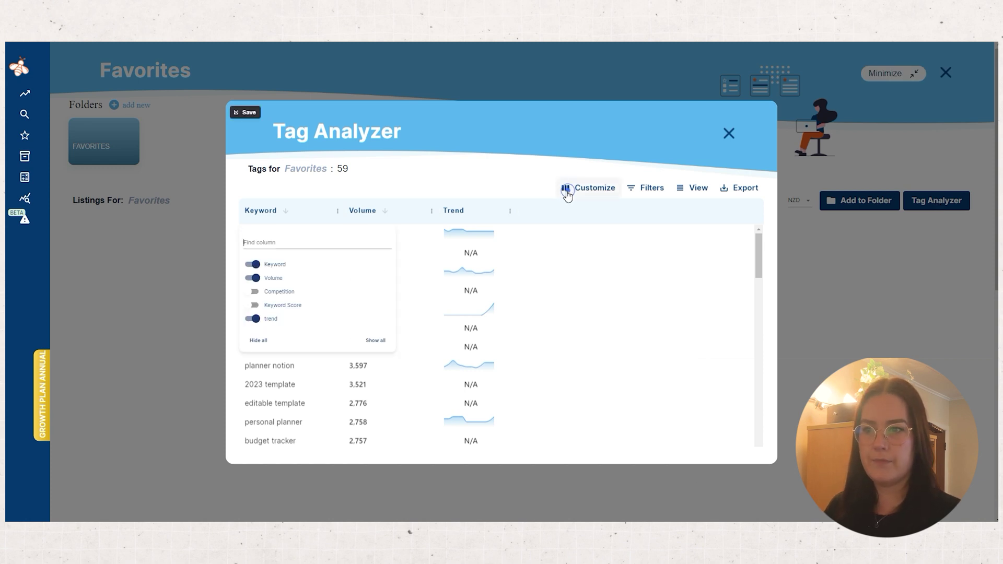
pyautogui.click(272, 294)
pyautogui.click(271, 304)
pyautogui.click(371, 347)
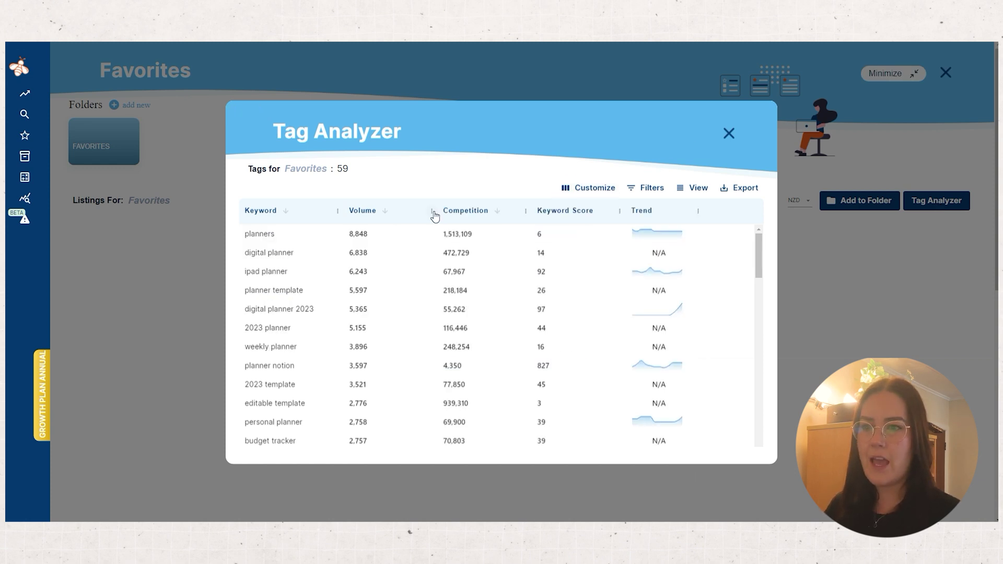
pyautogui.moveTo(438, 211); pyautogui.dragTo(417, 211)
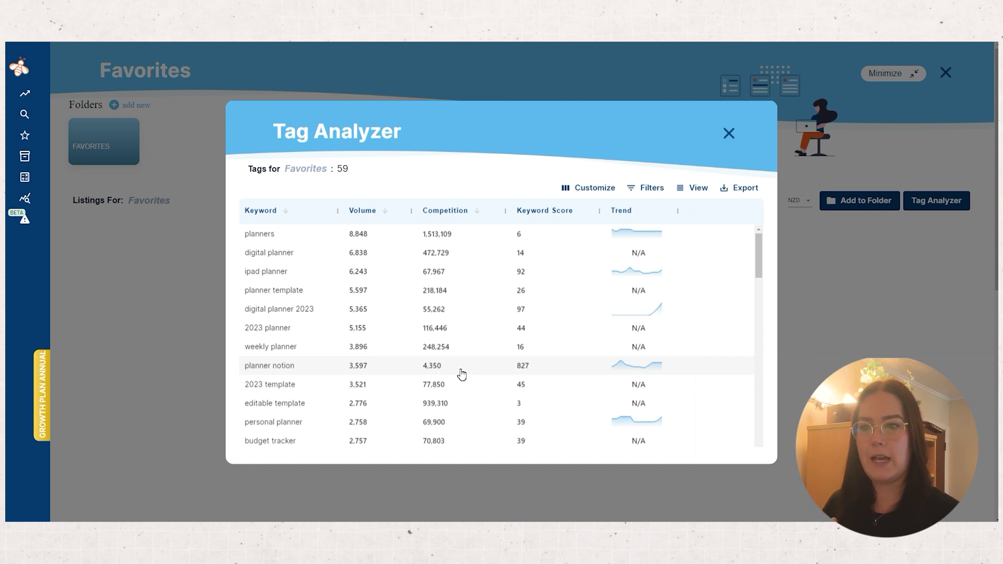
pyautogui.scroll(-2, 449, 355)
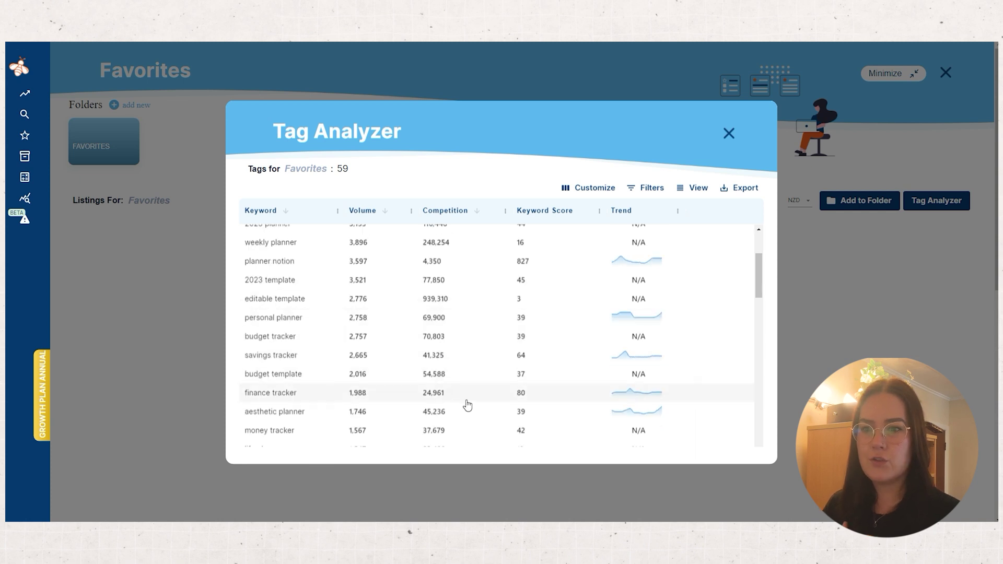
pyautogui.scroll(-2, 448, 389)
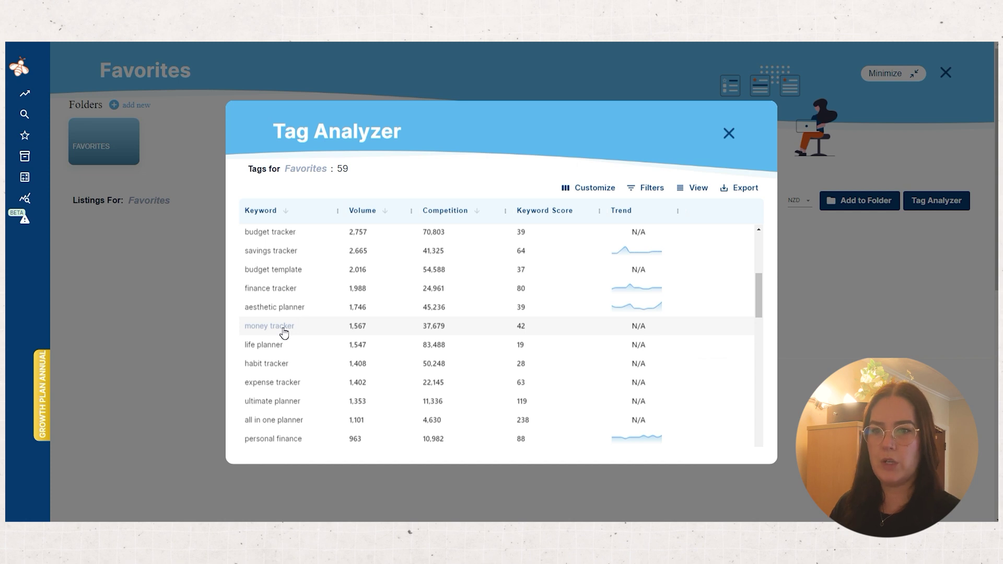
pyautogui.scroll(-2, 284, 333)
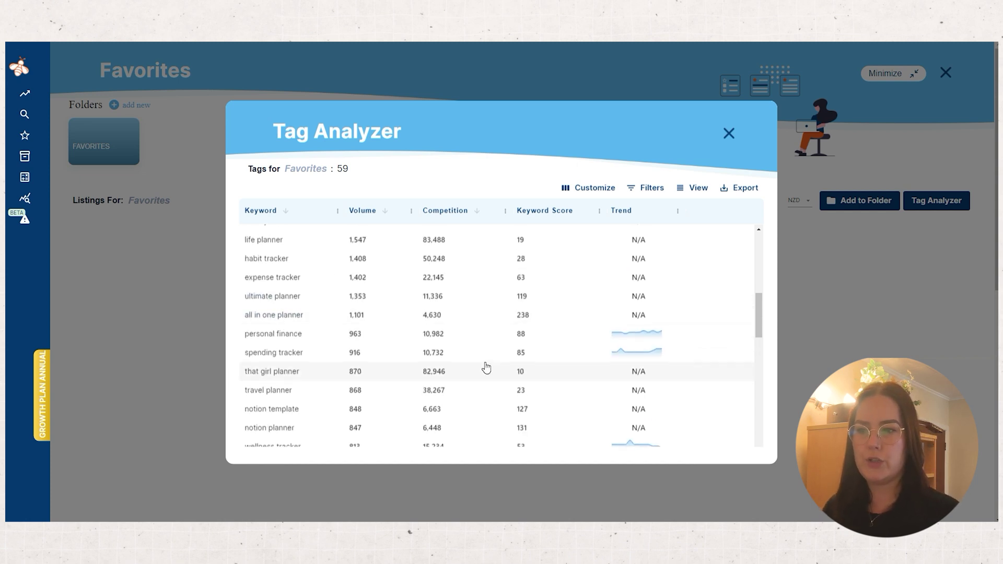
pyautogui.scroll(-3, 486, 367)
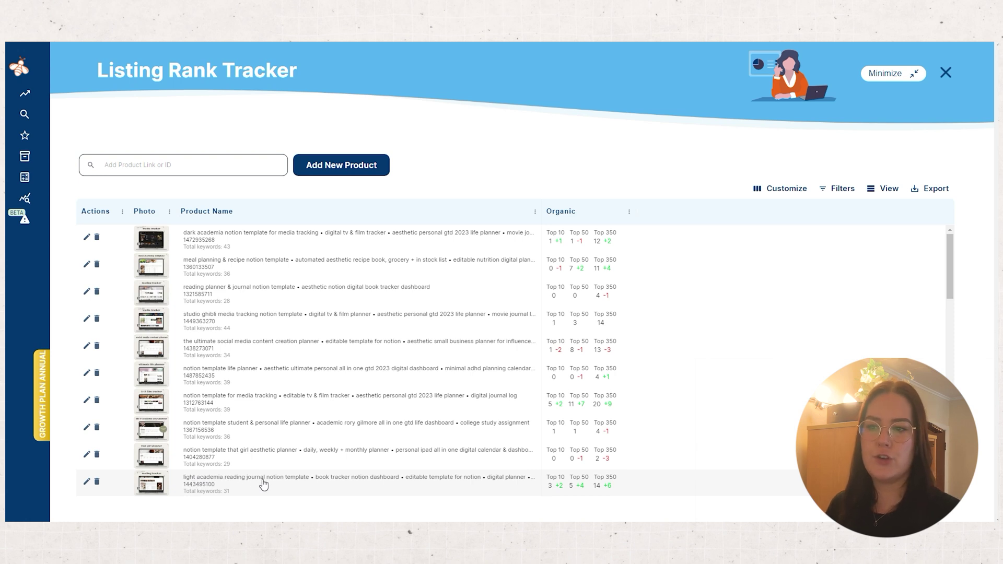
# Check the tracked-product column options, then open the studio ghibli media tracking listing's keyword ranks.
pyautogui.moveTo(553, 488)
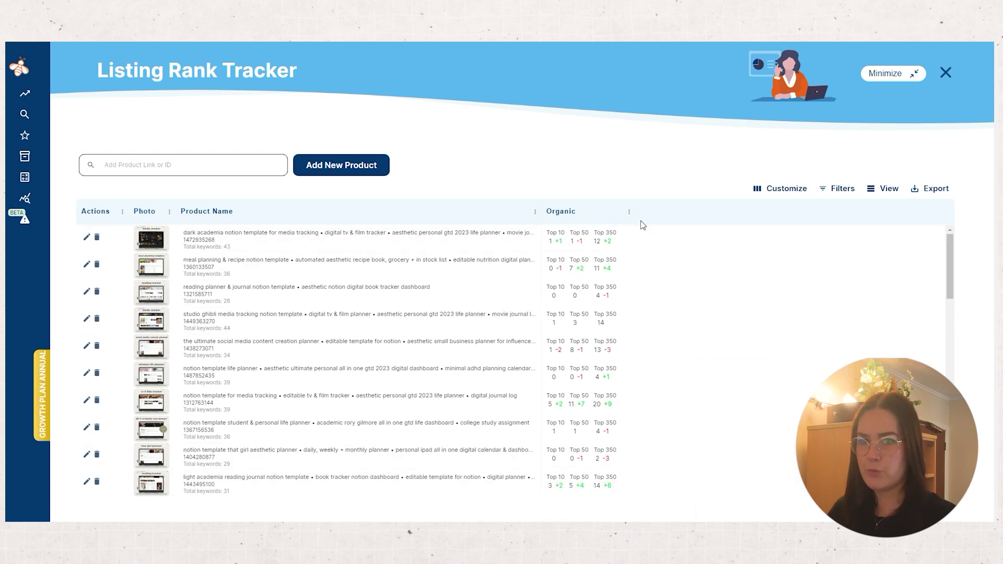
pyautogui.click(782, 189)
pyautogui.click(776, 312)
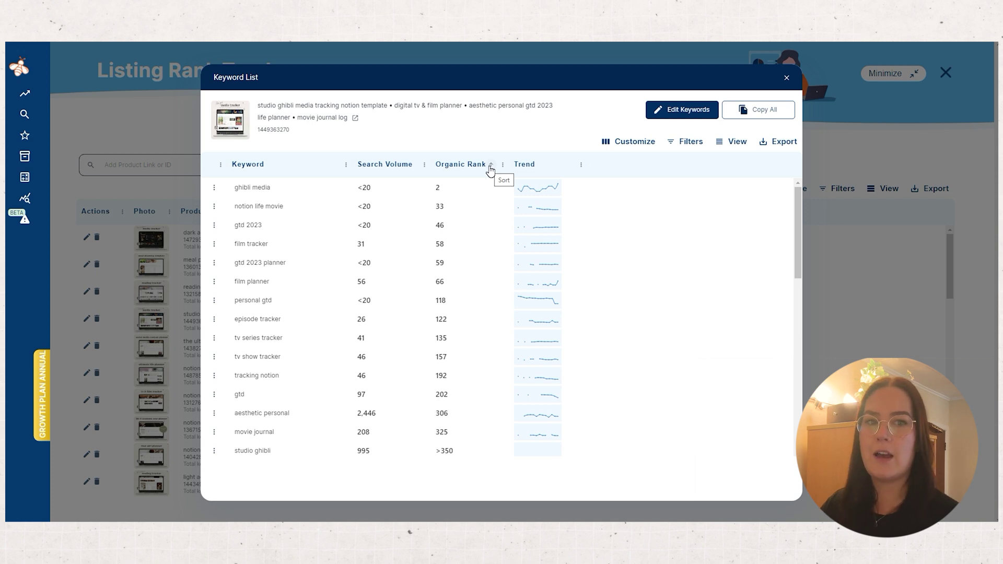
# Sort the studio ghibli keywords by Organic Rank ascending, then close the Keyword List.
pyautogui.click(490, 166)
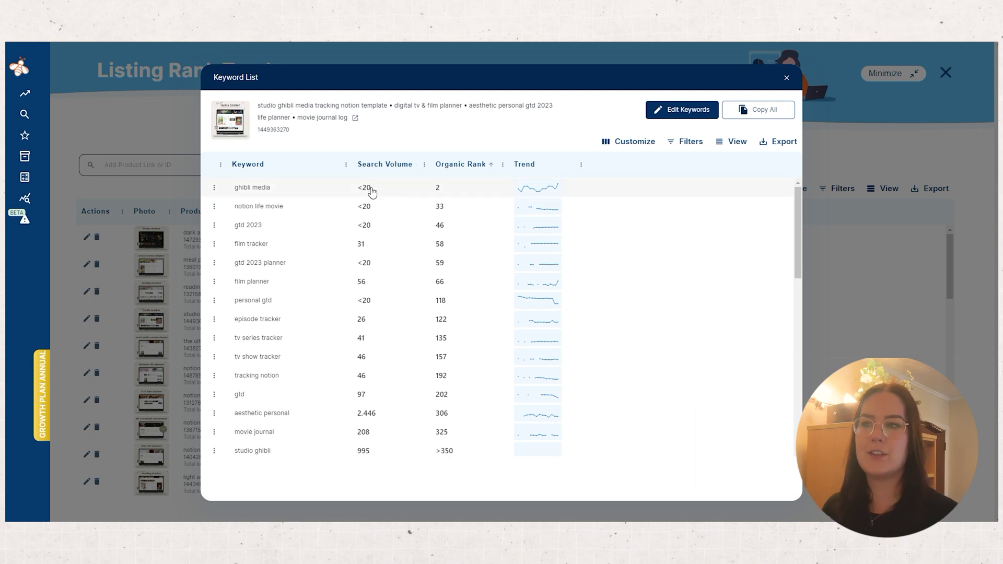
pyautogui.press('Escape')
pyautogui.scroll(-3, 661, 418)
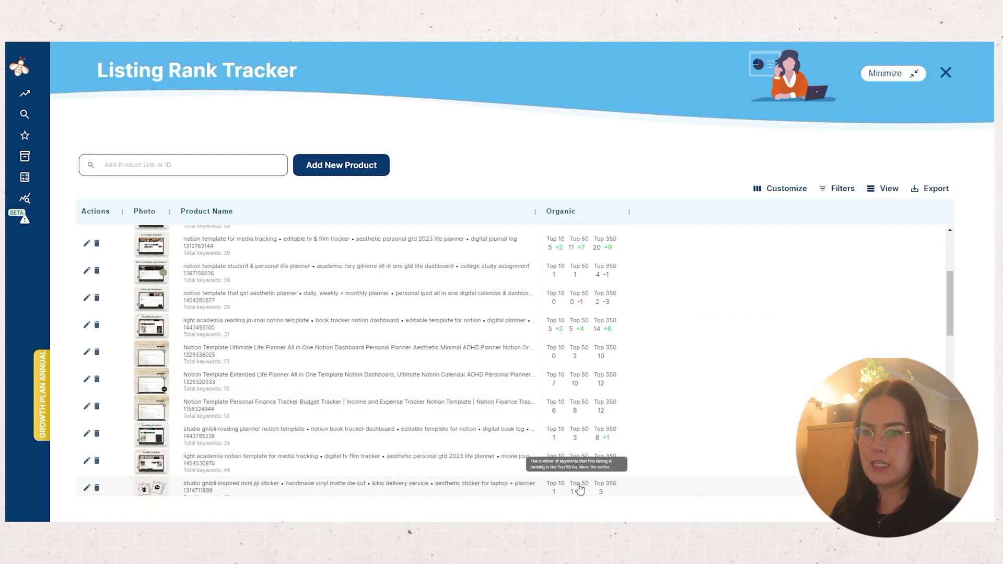
# Open the Keyword List for the ultimate social media content creation planner listing.
pyautogui.scroll(2, 428, 456)
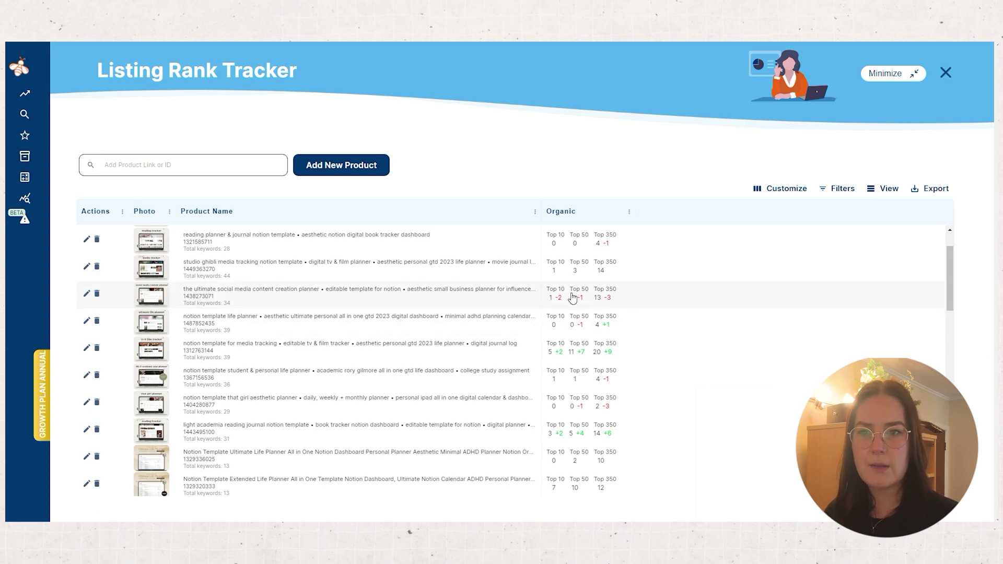
pyautogui.click(566, 305)
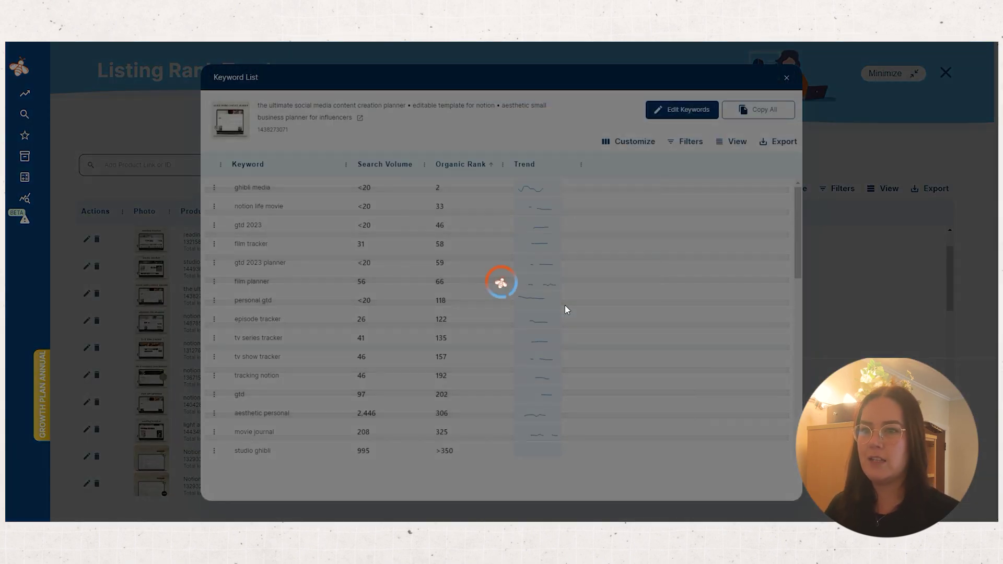